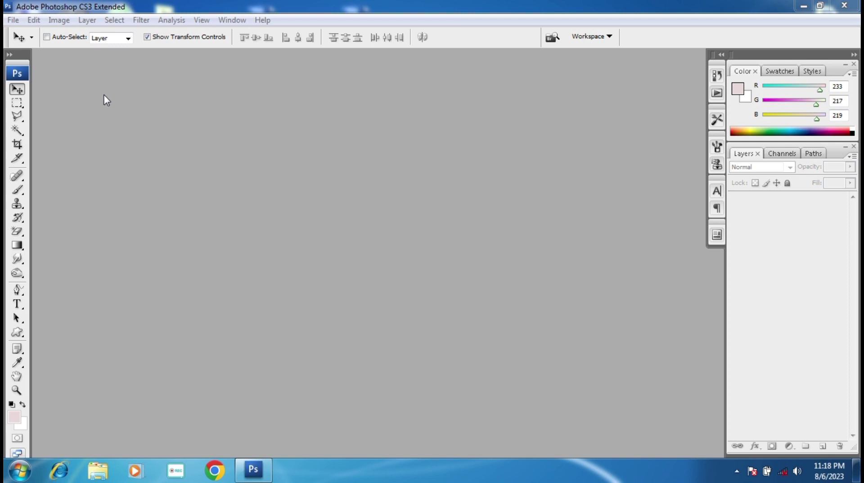
Open the File menu to reach the Open command in the empty workspace
{"action": "left_click", "coordinate": [15, 20]}
{"action": "left_click", "coordinate": [13, 20]}
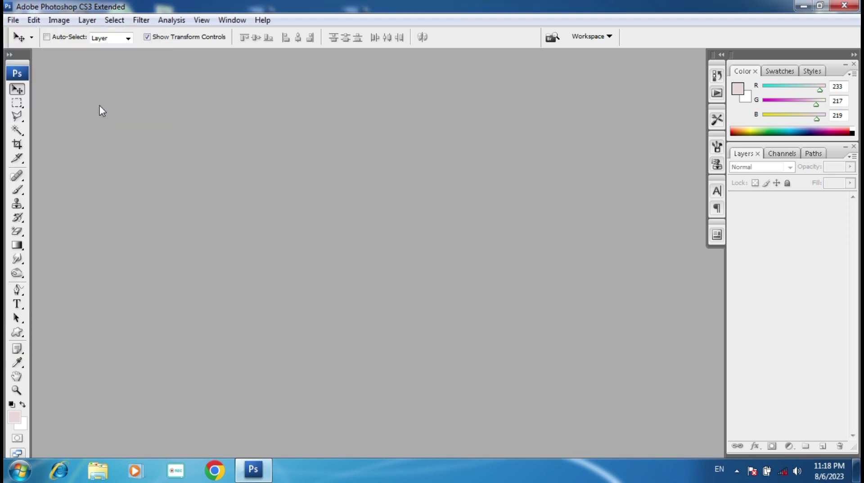
{"action": "left_click", "coordinate": [13, 20]}
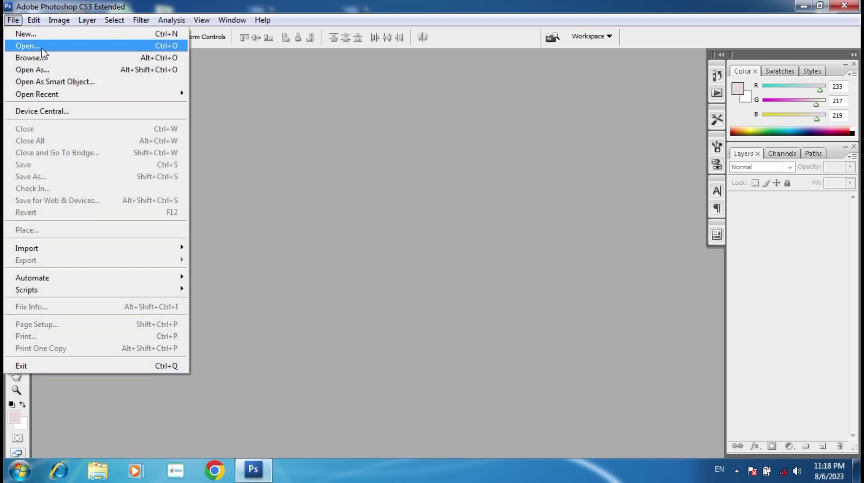
Open ais121v - Copy.jpg from the PHOTO CLIN folder and move its window into the workspace
{"action": "left_click", "coordinate": [43, 47]}
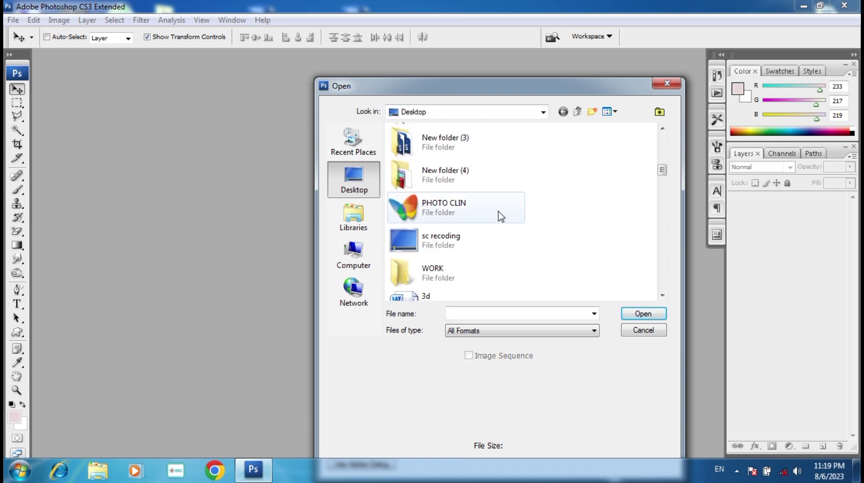
{"action": "left_click", "coordinate": [491, 211]}
{"action": "double_click", "coordinate": [491, 211]}
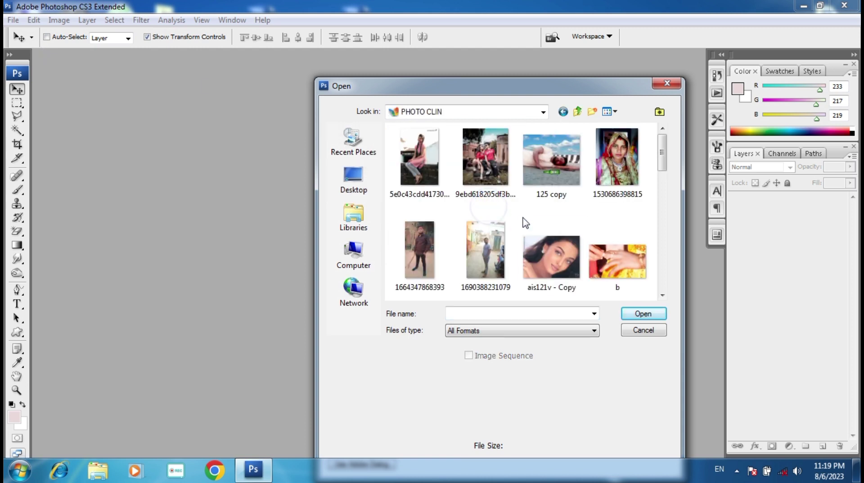
{"action": "left_click", "coordinate": [567, 263]}
{"action": "double_click", "coordinate": [567, 260]}
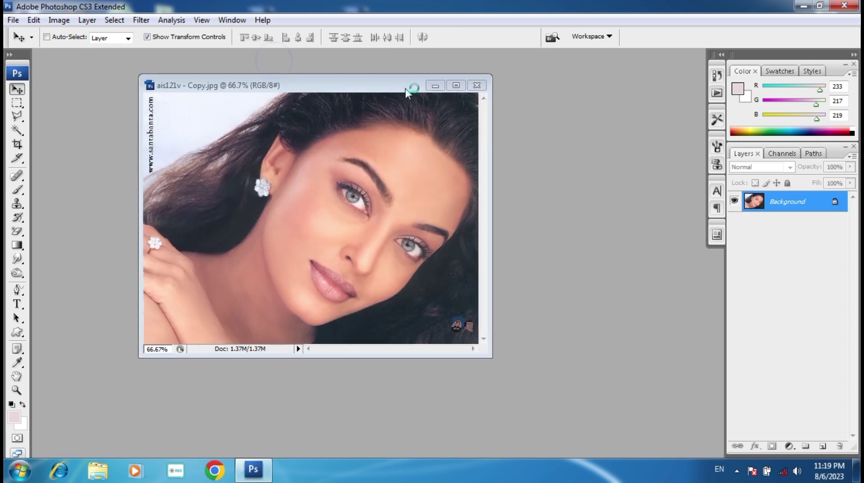
{"action": "left_click_drag", "start_coordinate": [254, 63], "coordinate": [402, 94]}
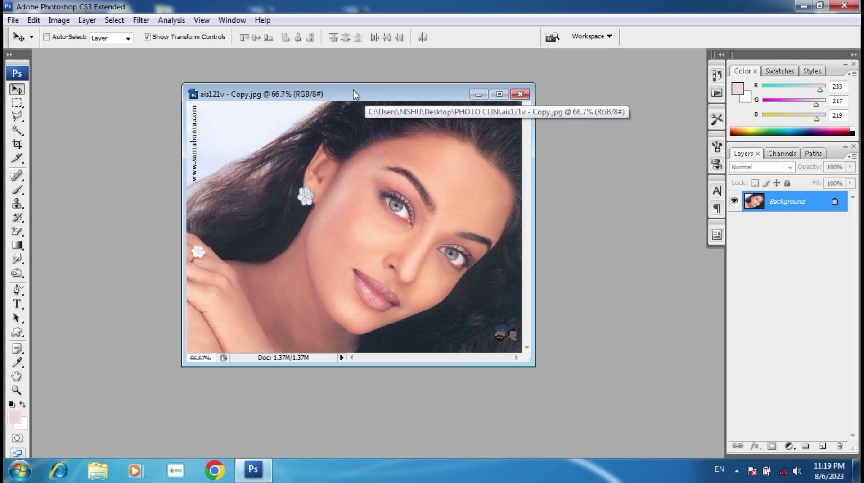
Duplicate the portrait as 'ais121v - Copy copy'
{"action": "right_click", "coordinate": [383, 97]}
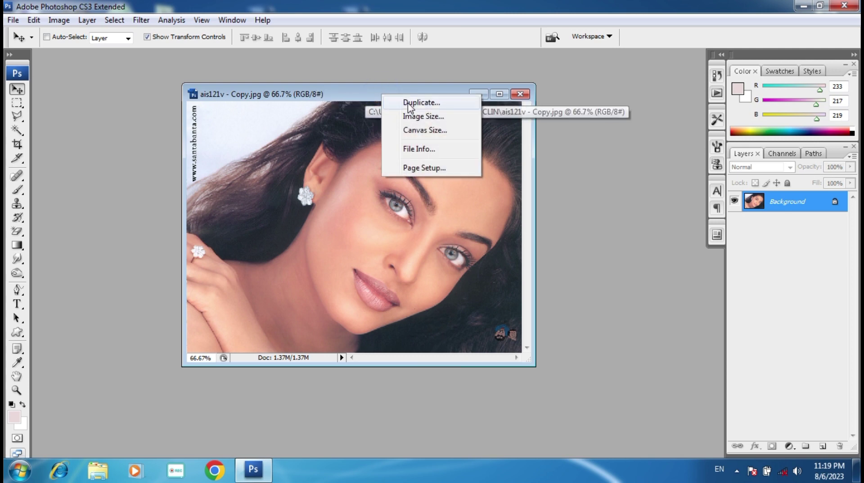
{"action": "left_click", "coordinate": [410, 103]}
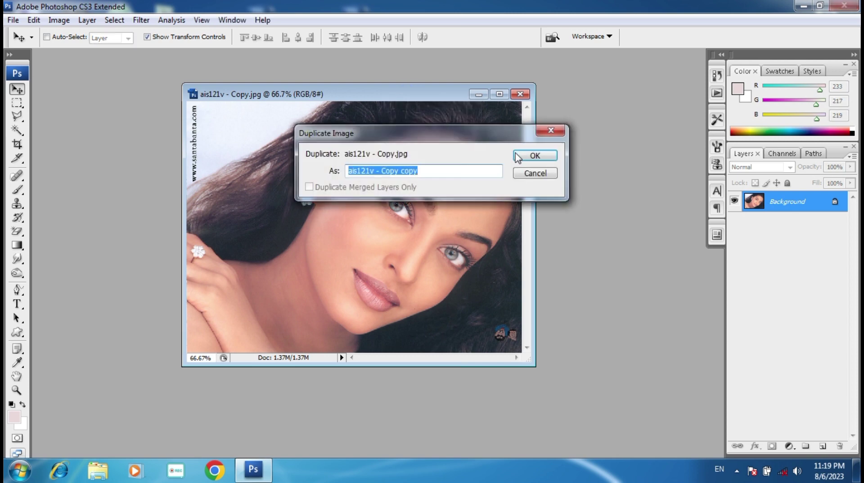
{"action": "left_click", "coordinate": [531, 155]}
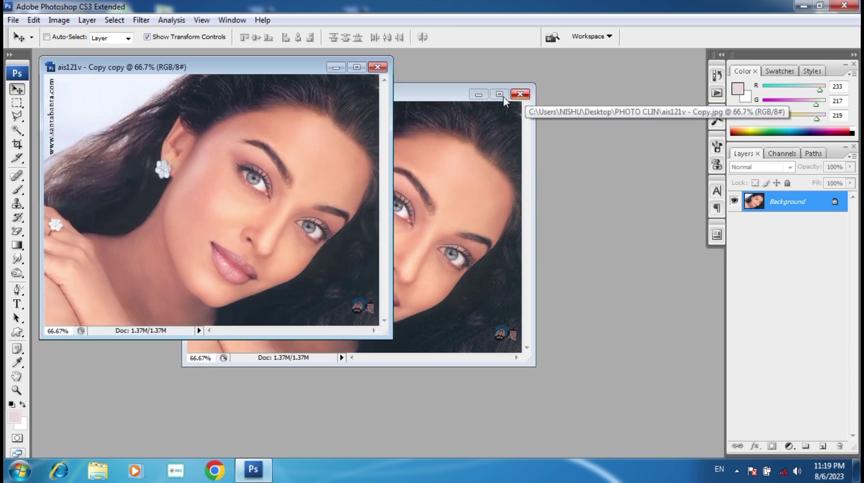
Close the original ais121v - Copy.jpg and maximize the duplicate at 66.7% zoom
{"action": "left_click", "coordinate": [441, 96]}
{"action": "left_click_drag", "start_coordinate": [425, 94], "coordinate": [451, 95]}
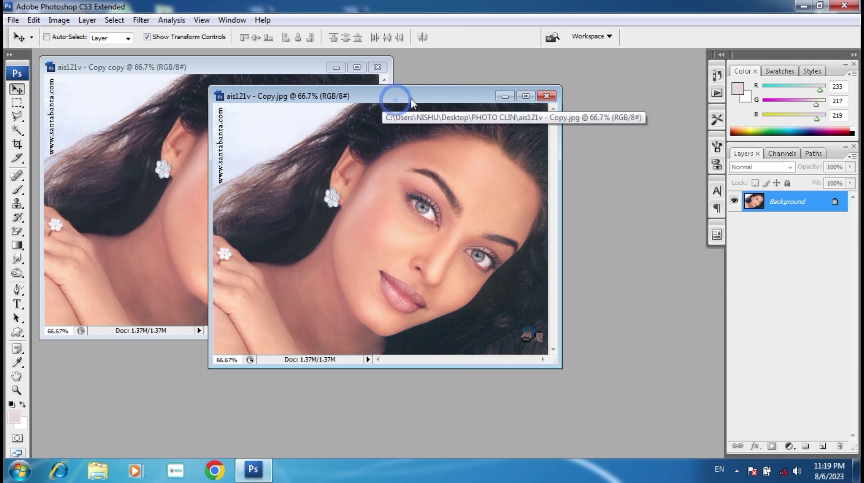
{"action": "left_click", "coordinate": [547, 96]}
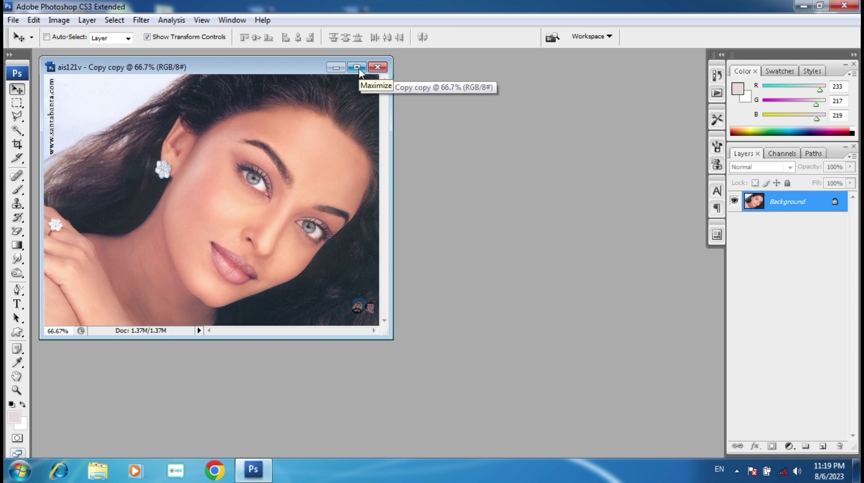
{"action": "left_click", "coordinate": [357, 68]}
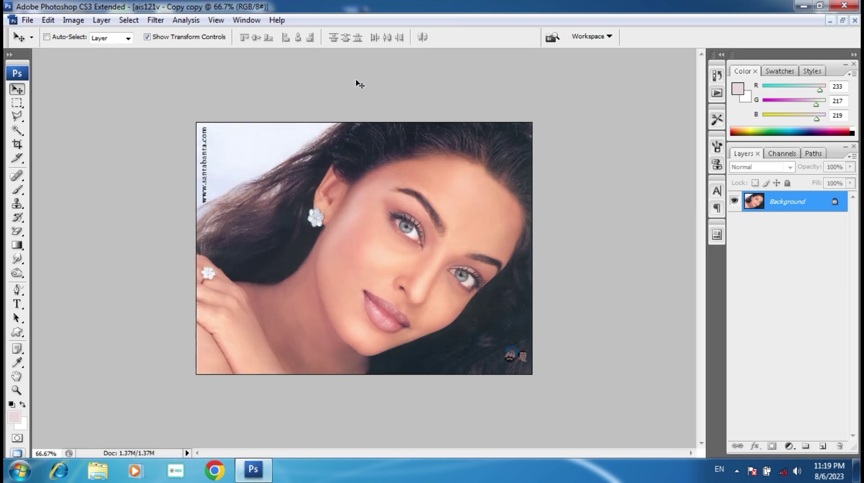
{"action": "key", "text": "ctrl+alt+0"}
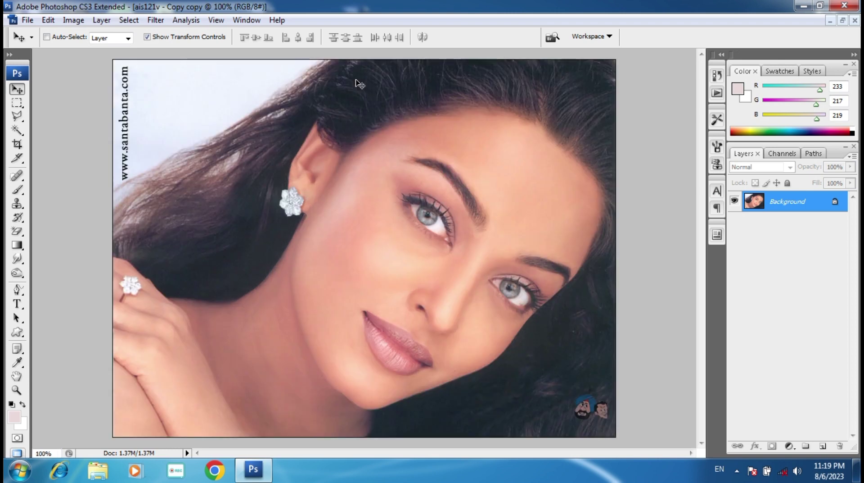
{"action": "key", "text": "ctrl+minus"}
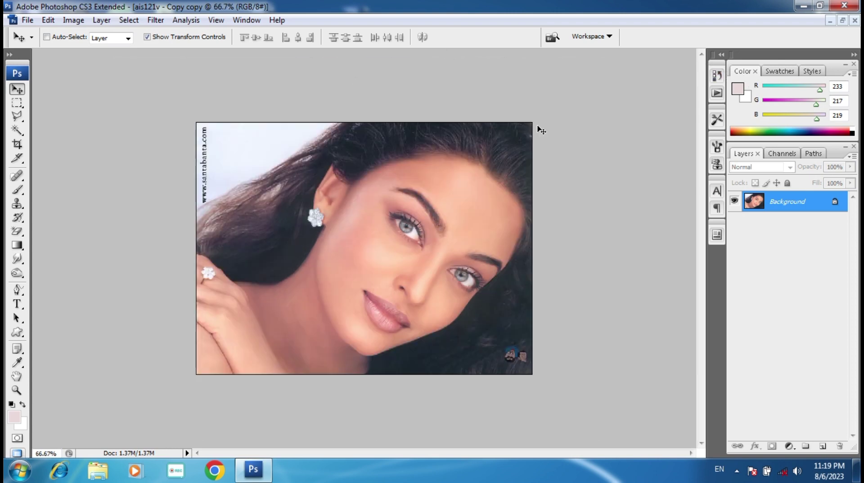
Crop the portrait with the left edge pulled in past the vertical website watermark strip
{"action": "left_click", "coordinate": [17, 144]}
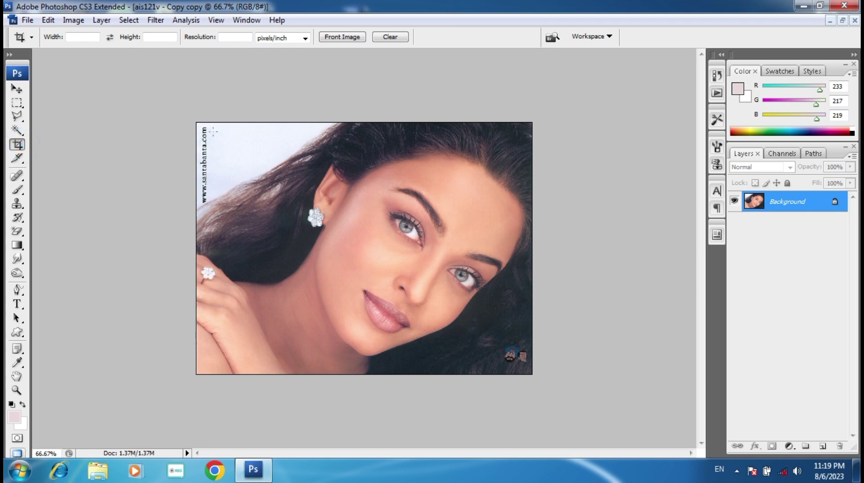
{"action": "left_click_drag", "start_coordinate": [201, 122], "coordinate": [545, 373]}
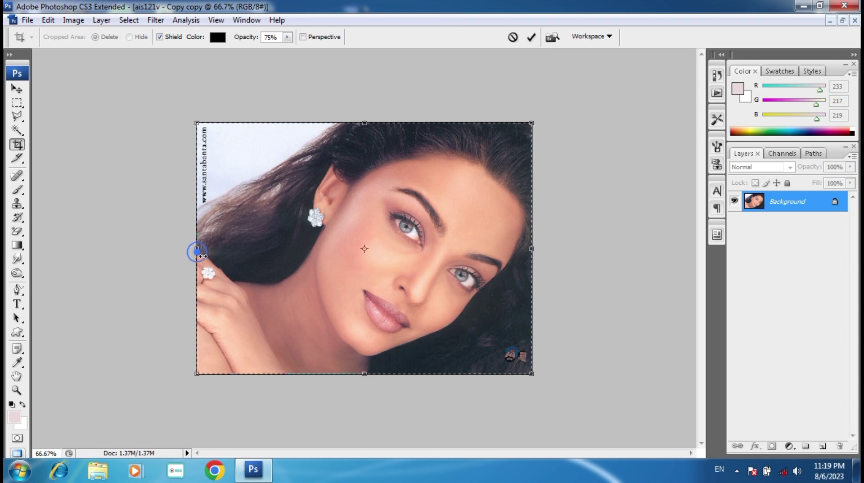
{"action": "left_click_drag", "start_coordinate": [198, 252], "coordinate": [208, 250]}
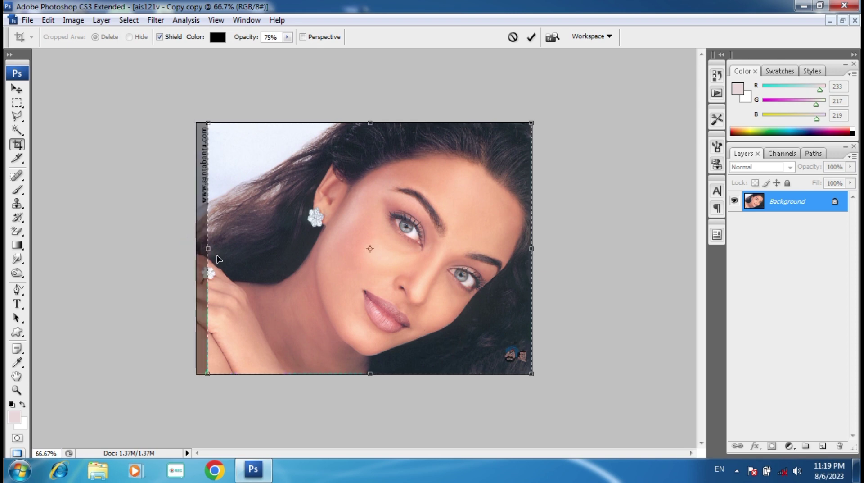
{"action": "left_click", "coordinate": [531, 36]}
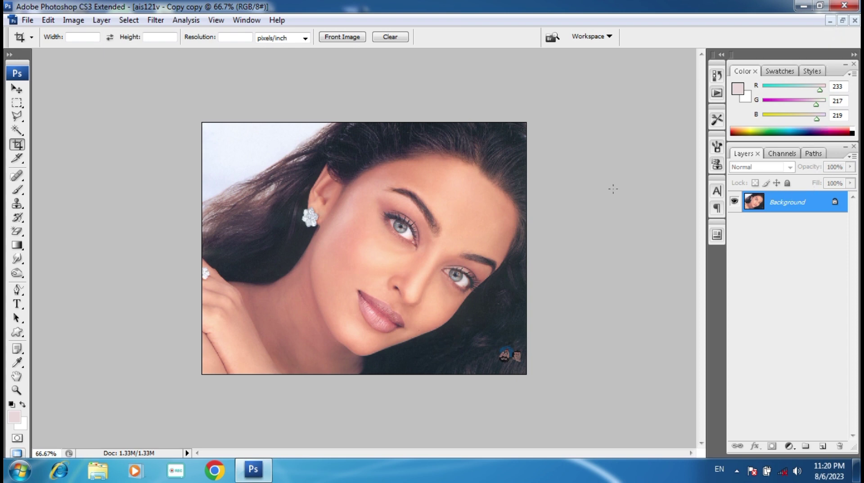
{"action": "key", "text": "ctrl+plus"}
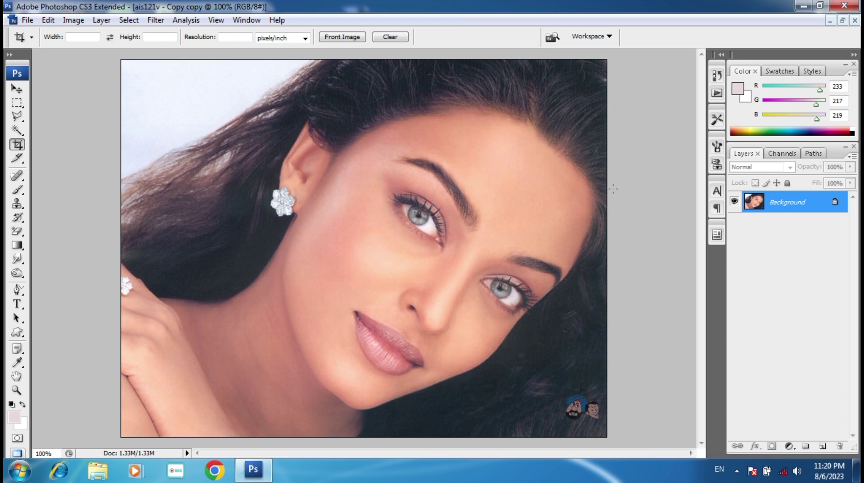
{"action": "key", "text": "ctrl+j"}
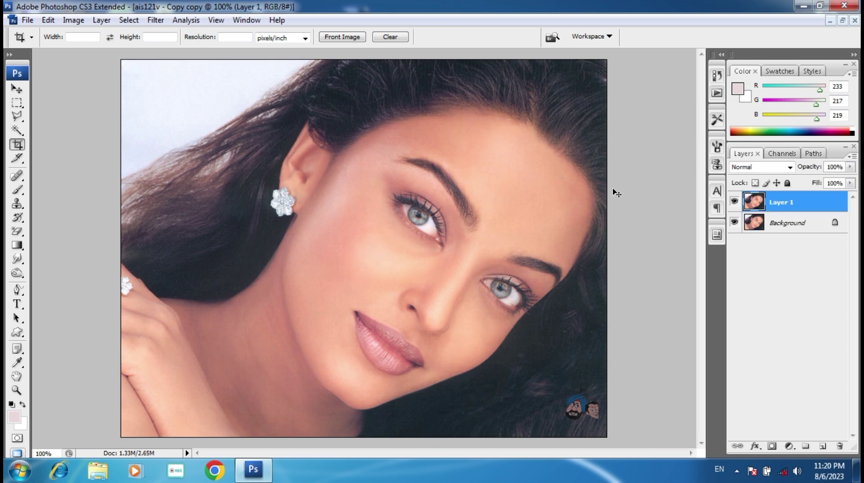
{"action": "key", "text": "ctrl+z"}
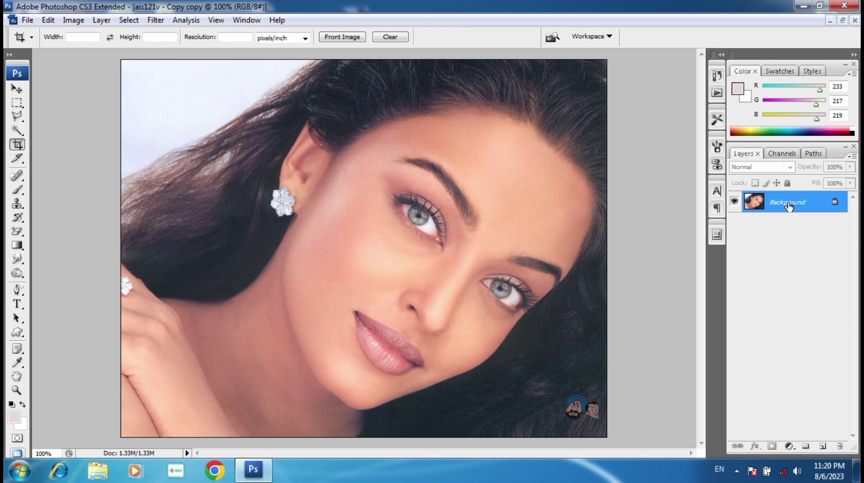
{"action": "right_click", "coordinate": [789, 205]}
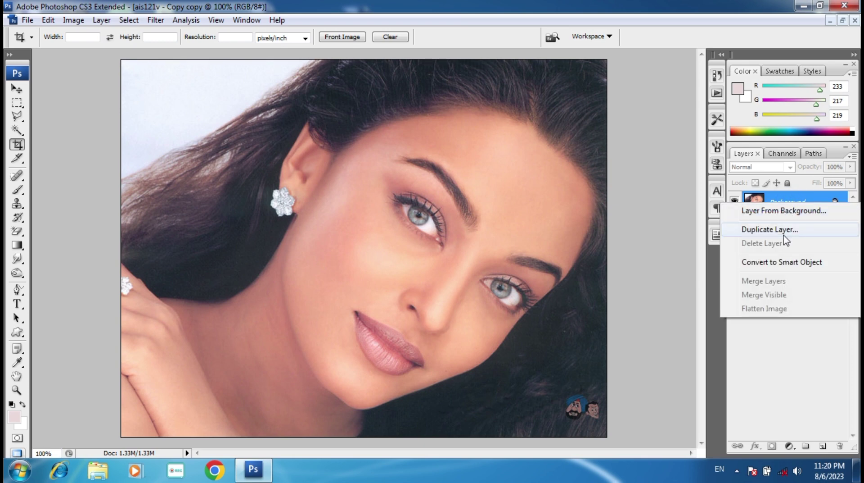
{"action": "left_click", "coordinate": [791, 325]}
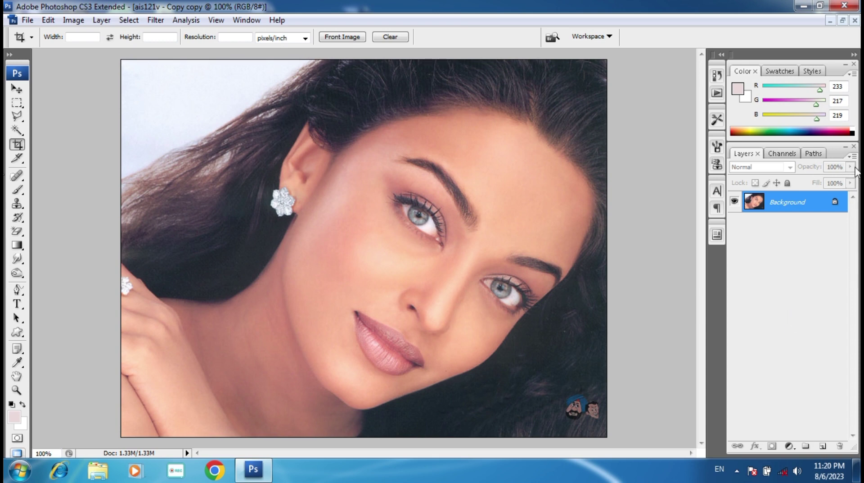
{"action": "left_click", "coordinate": [854, 148]}
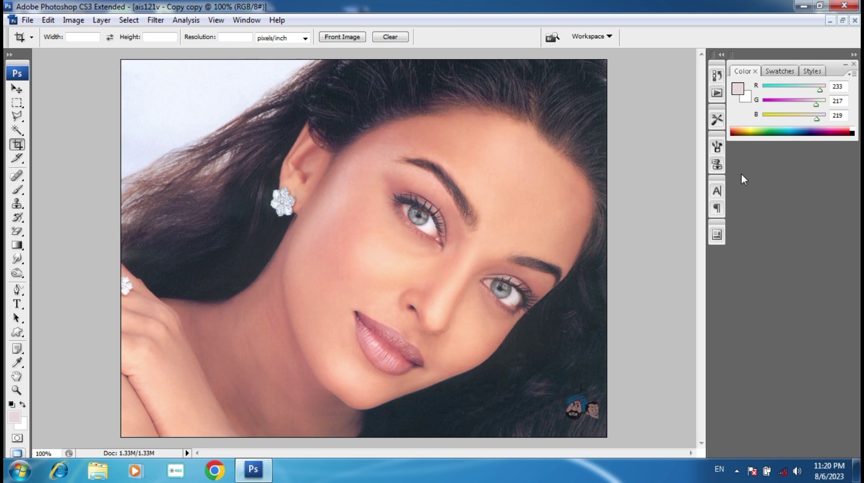
{"action": "key", "text": "F7"}
{"action": "key", "text": "F7"}
{"action": "key", "text": "F7"}
{"action": "key", "text": "F7"}
{"action": "key", "text": "F7"}
{"action": "key", "text": "F7"}
{"action": "key", "text": "F7"}
{"action": "key", "text": "F7"}
{"action": "key", "text": "F7"}
{"action": "key", "text": "F7"}
{"action": "key", "text": "F7"}
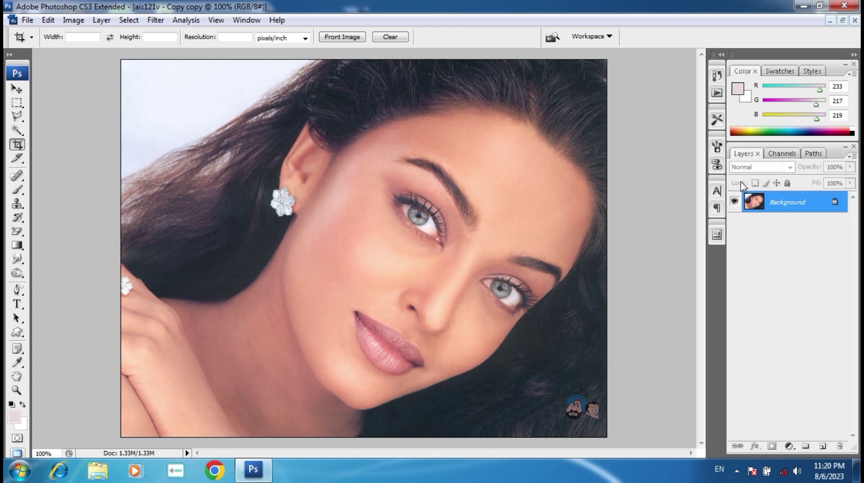
{"action": "right_click", "coordinate": [802, 207]}
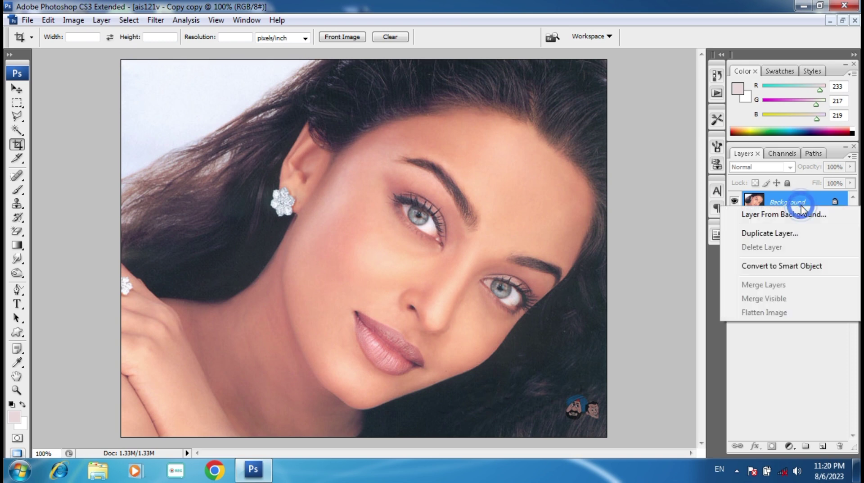
{"action": "left_click", "coordinate": [814, 333]}
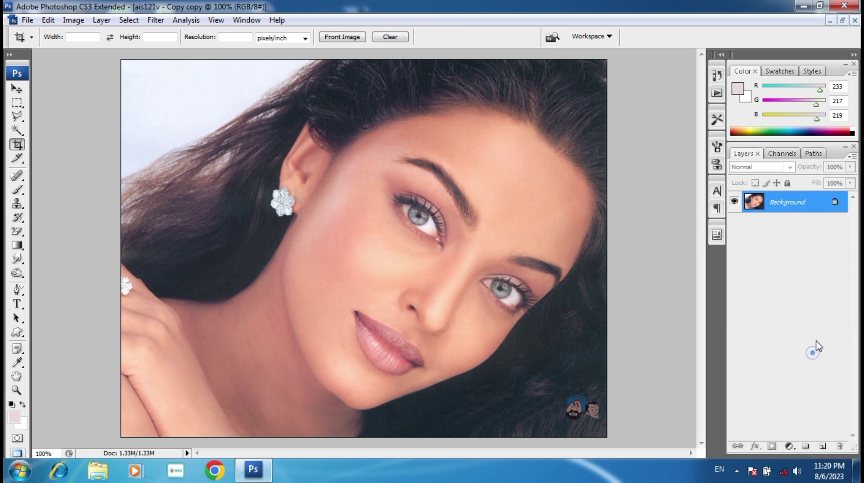
{"action": "left_click", "coordinate": [853, 148]}
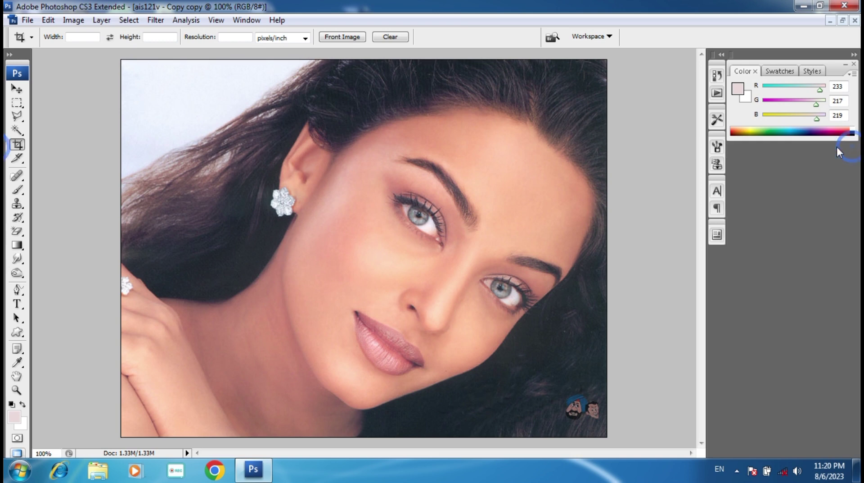
Reopen the Layers panel and duplicate Background into a Background copy layer
{"action": "left_click", "coordinate": [247, 20]}
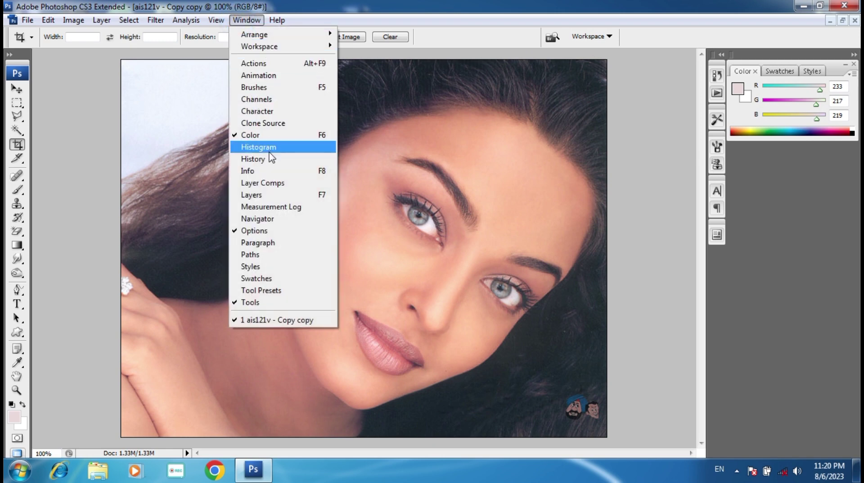
{"action": "left_click", "coordinate": [267, 198]}
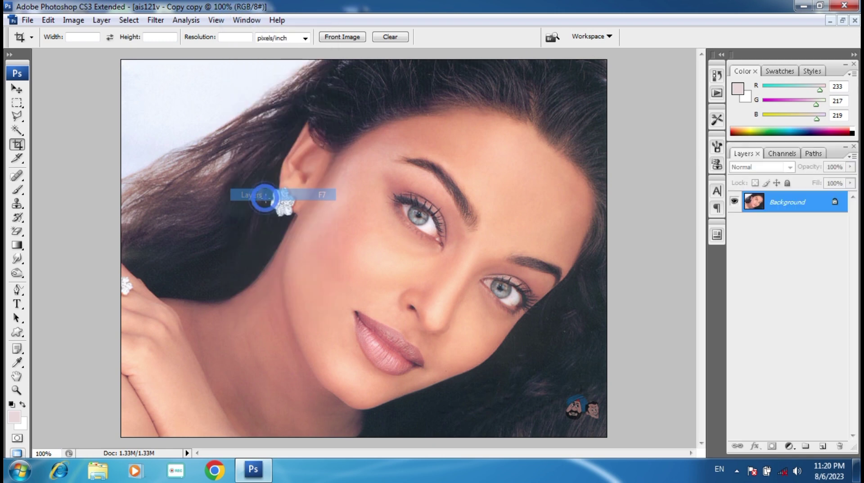
{"action": "right_click", "coordinate": [774, 208]}
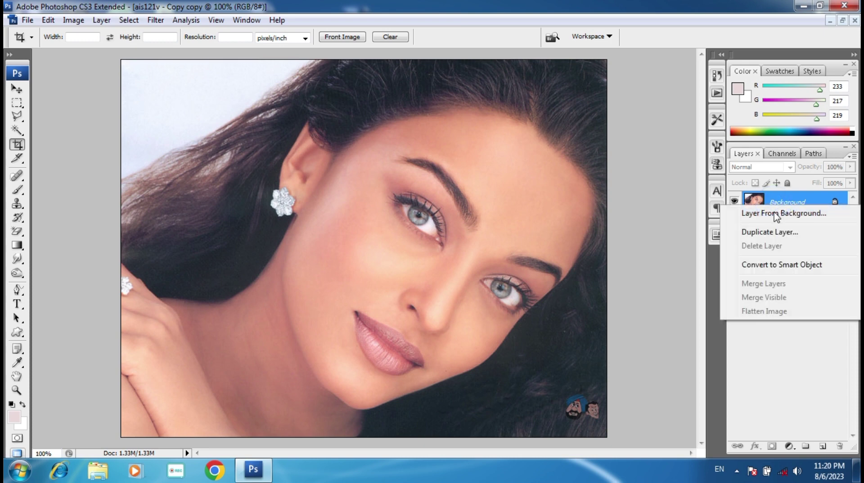
{"action": "left_click", "coordinate": [782, 230]}
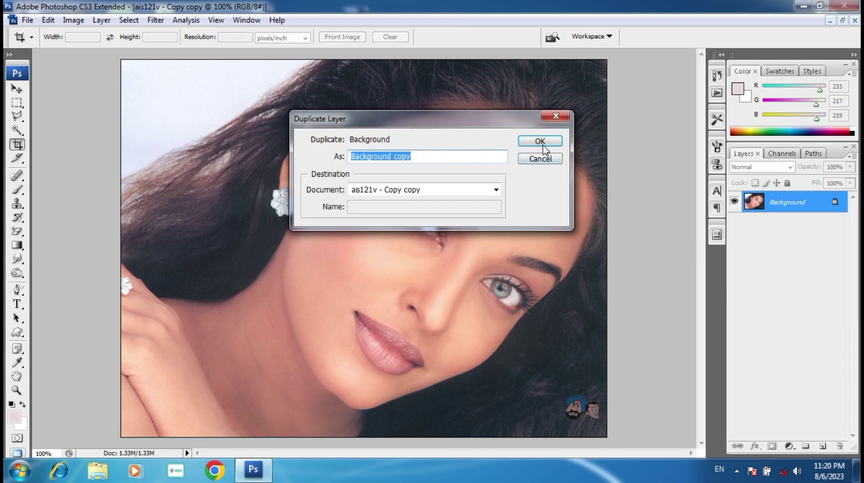
{"action": "left_click", "coordinate": [541, 141]}
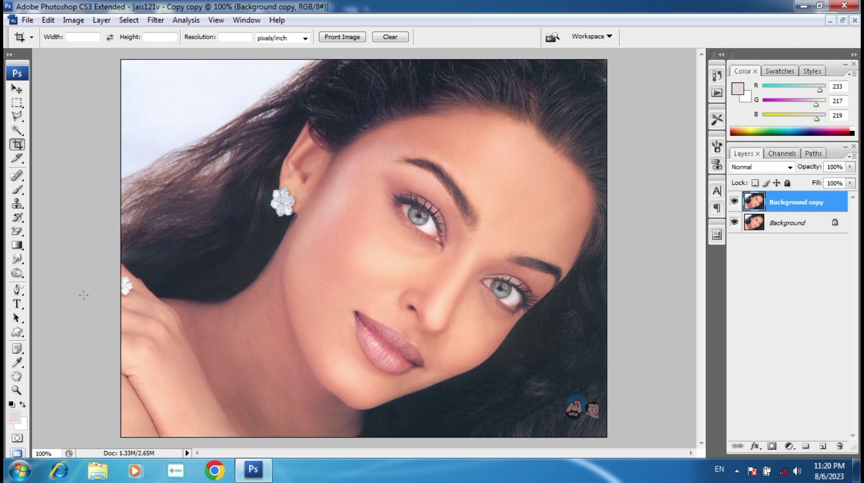
Select the Smudge Tool from the blur, sharpen and smudge tool group
{"action": "left_click", "coordinate": [17, 264]}
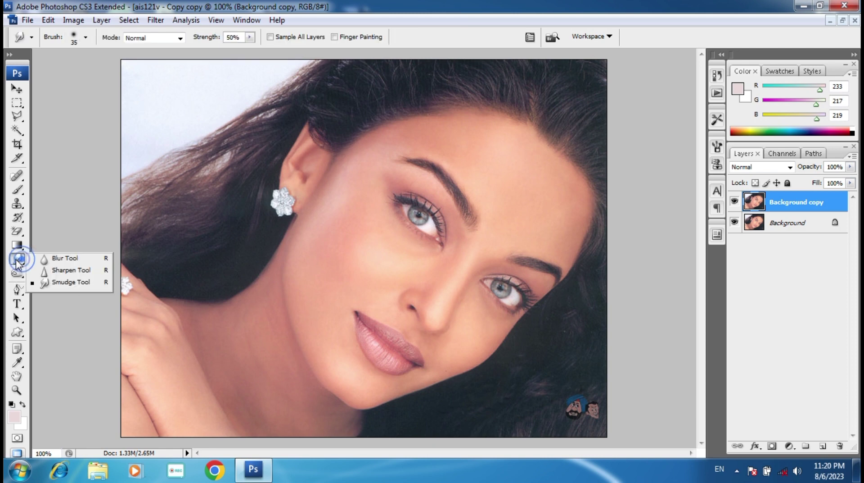
{"action": "left_click", "coordinate": [65, 288]}
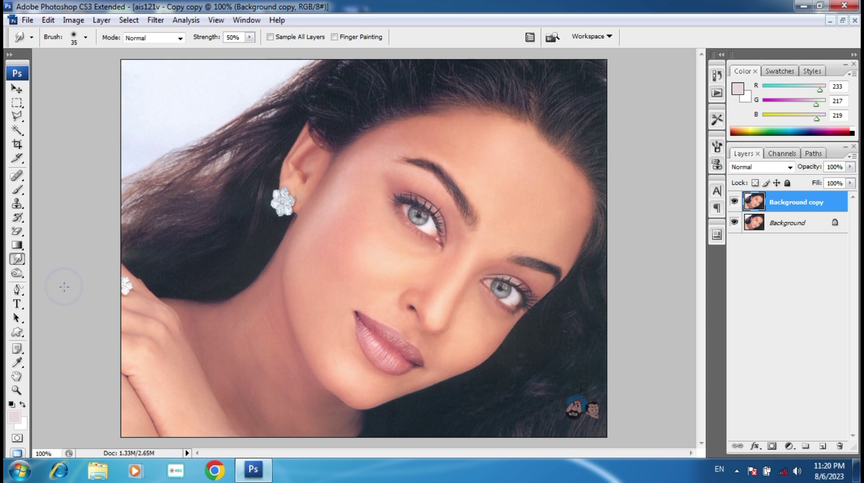
{"action": "left_click", "coordinate": [9, 56]}
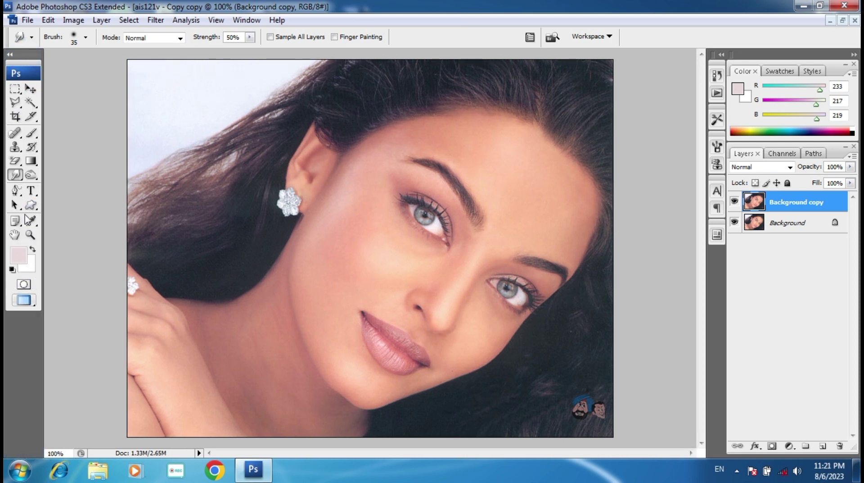
{"action": "left_click", "coordinate": [16, 176]}
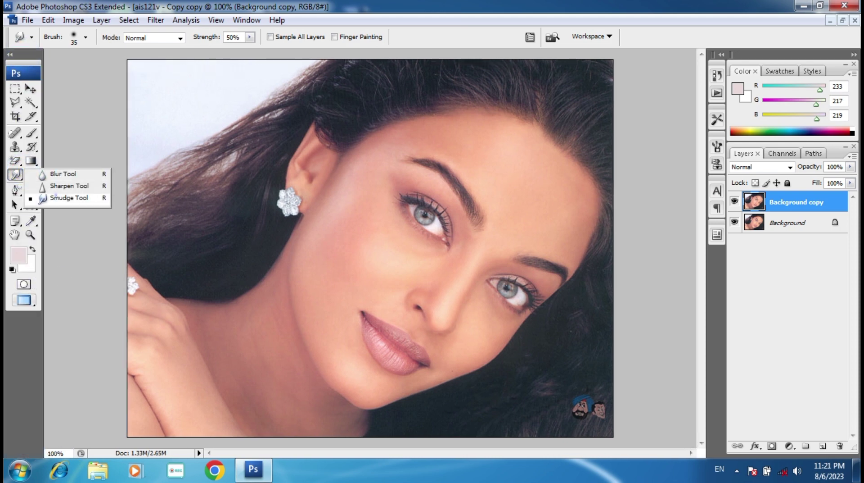
{"action": "left_click", "coordinate": [58, 199]}
{"action": "left_click", "coordinate": [15, 57]}
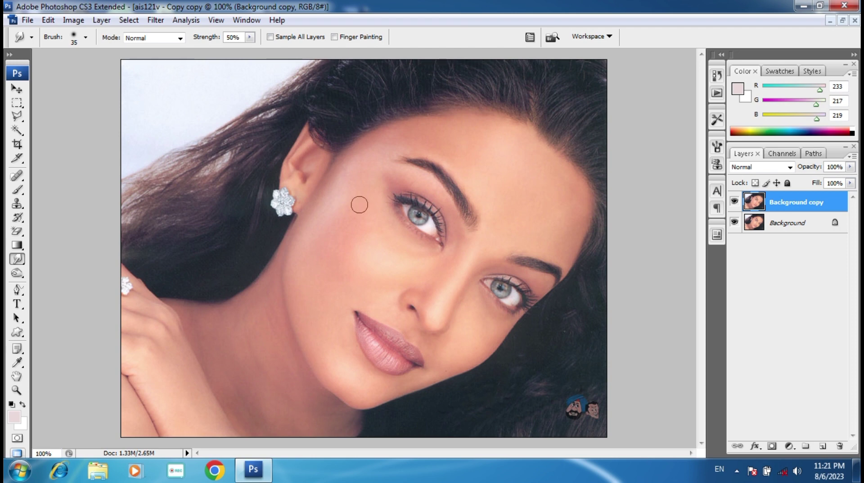
Set a 31 px smudge brush and smear the upper eye into a closed eyelid
{"action": "right_click", "coordinate": [389, 199]}
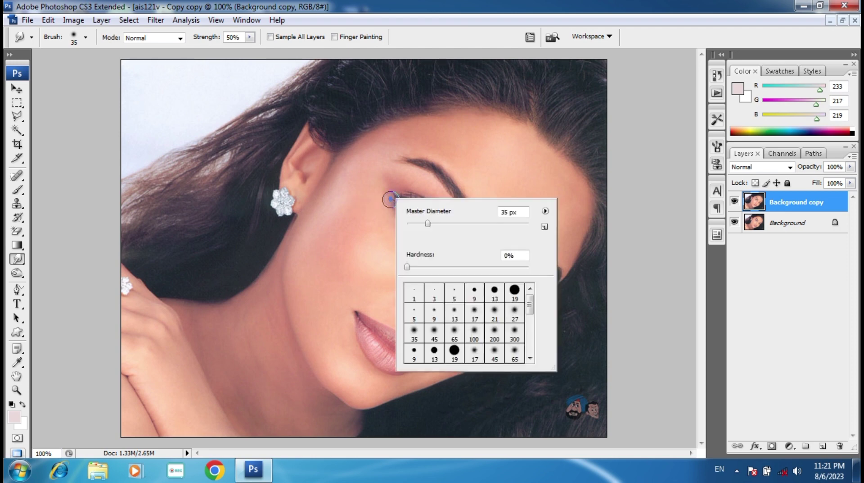
{"action": "left_click_drag", "start_coordinate": [427, 224], "coordinate": [434, 223]}
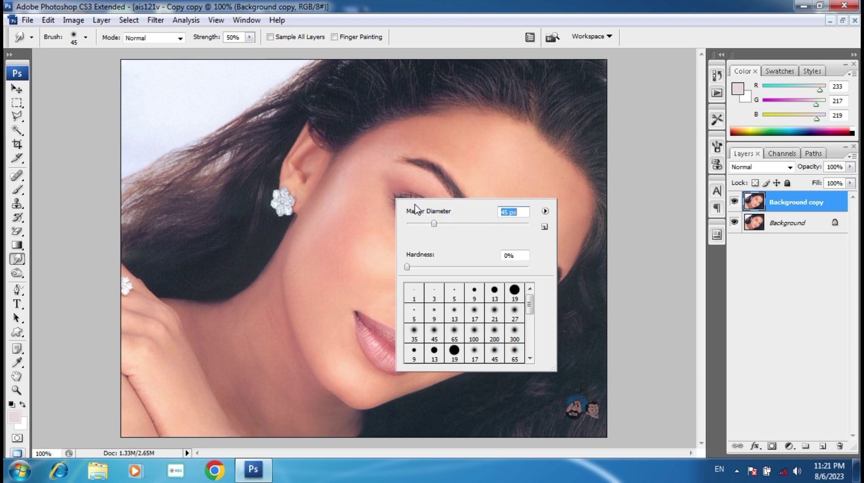
{"action": "left_click_drag", "start_coordinate": [433, 223], "coordinate": [426, 223]}
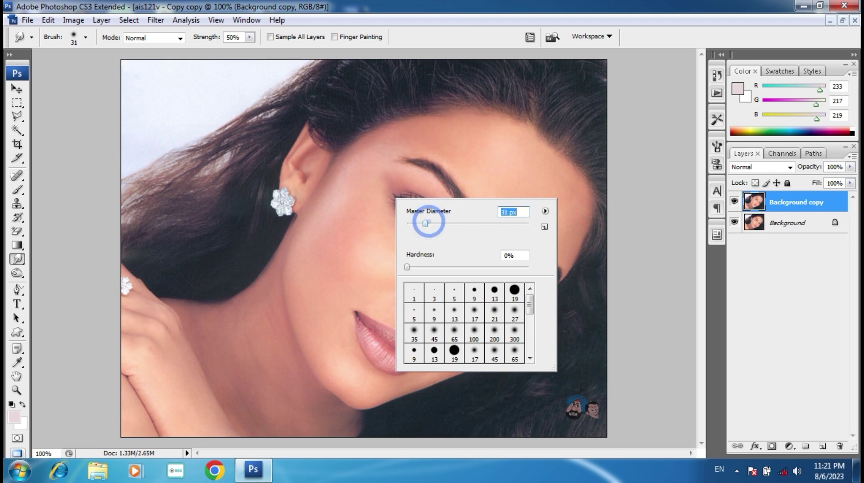
{"action": "left_click", "coordinate": [390, 179]}
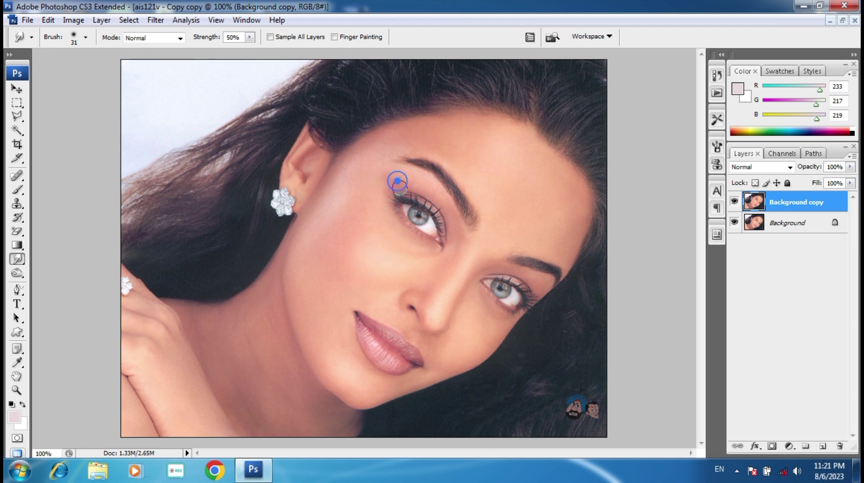
{"action": "mouse_move", "coordinate": [397, 180]}
{"action": "left_mouse_down"}
{"action": "mouse_move", "coordinate": [437, 211]}
{"action": "mouse_move", "coordinate": [416, 191]}
{"action": "mouse_move", "coordinate": [415, 208]}
{"action": "mouse_move", "coordinate": [437, 226]}
{"action": "mouse_move", "coordinate": [411, 207]}
{"action": "left_mouse_up"}
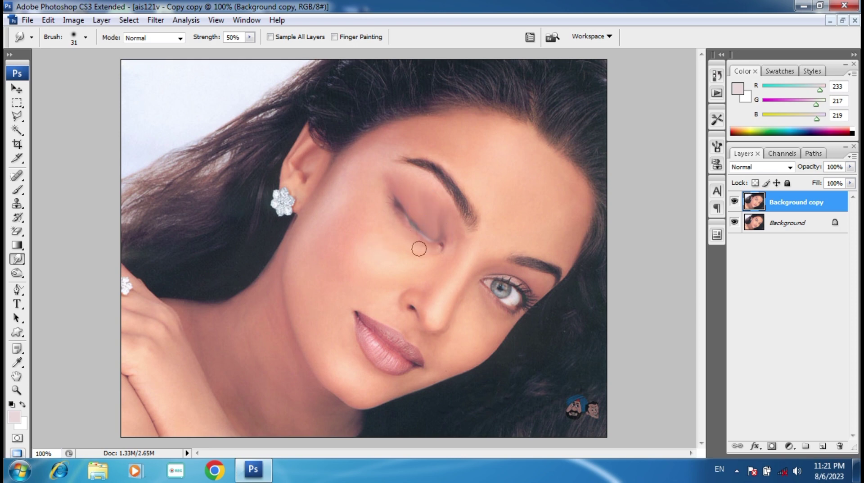
{"action": "left_click_drag", "start_coordinate": [418, 248], "coordinate": [411, 238]}
Darken the closed eyelid's crease with the Burn Tool
{"action": "right_click", "coordinate": [17, 272]}
{"action": "left_click", "coordinate": [82, 283]}
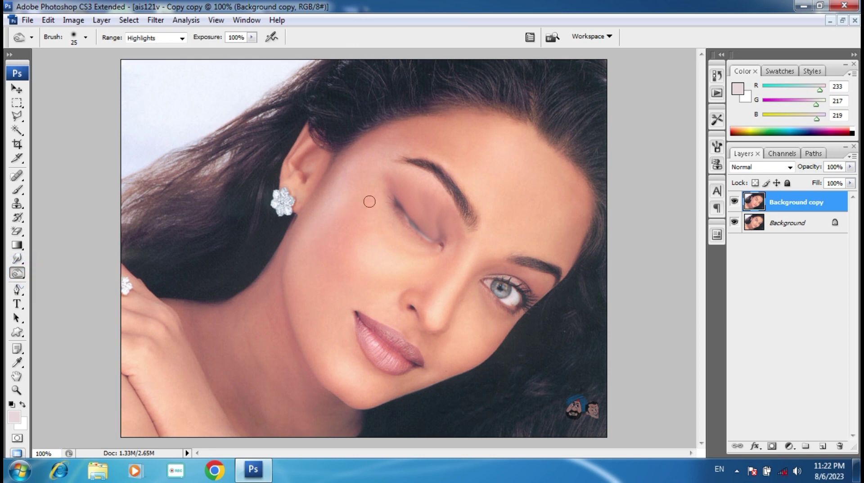
{"action": "left_click_drag", "start_coordinate": [387, 194], "coordinate": [436, 245]}
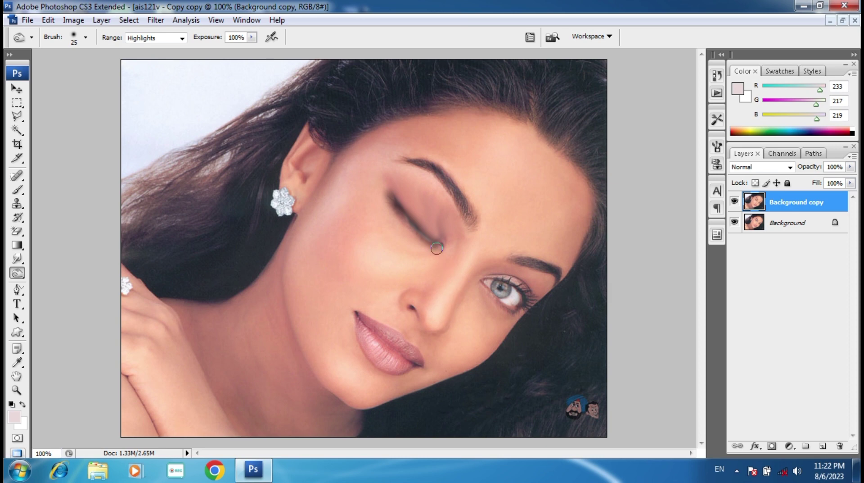
{"action": "left_click", "coordinate": [18, 90]}
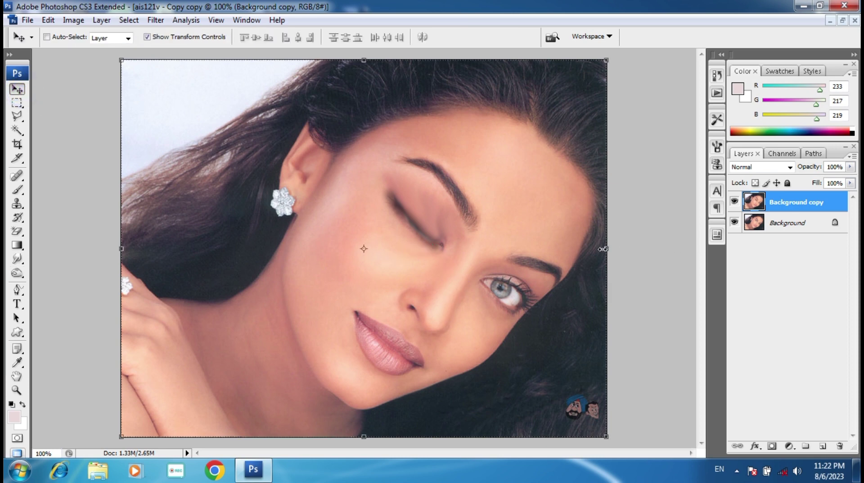
Toggle the Background copy layer's visibility to compare the closed and open eye
{"action": "left_click", "coordinate": [735, 201]}
{"action": "left_click", "coordinate": [736, 202]}
{"action": "left_click", "coordinate": [735, 202]}
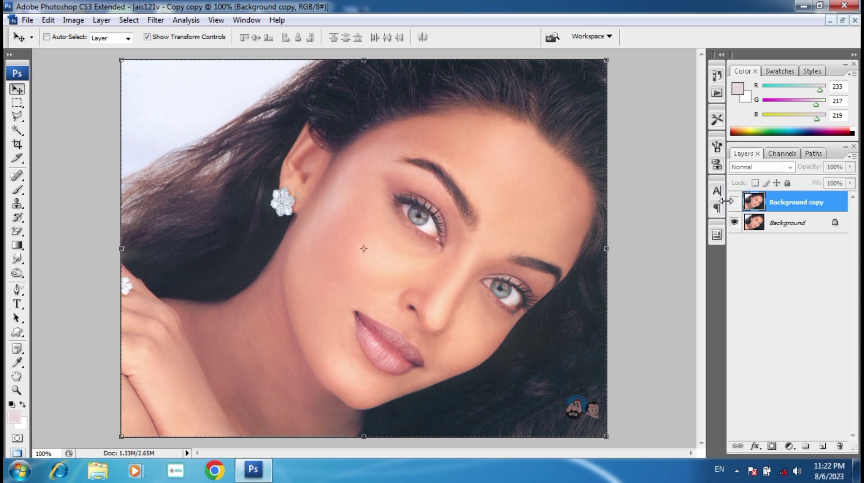
{"action": "left_click", "coordinate": [735, 201]}
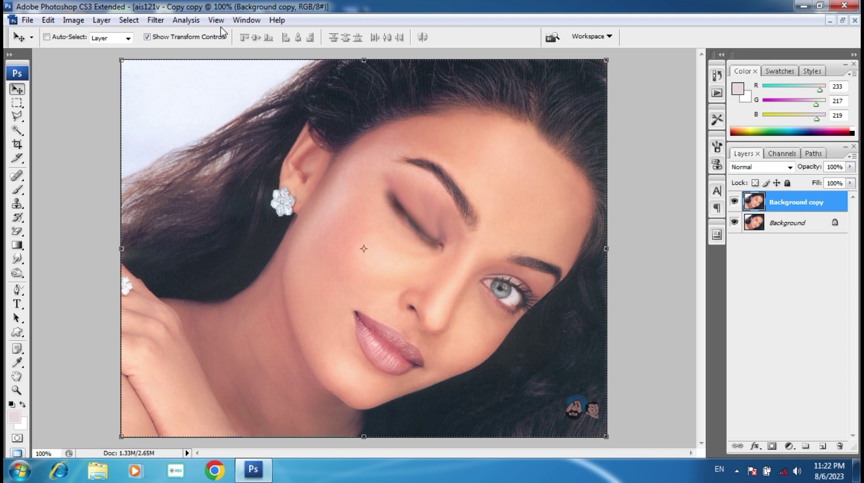
Open the Animation panel and switch it to frame animation mode
{"action": "left_click", "coordinate": [244, 22]}
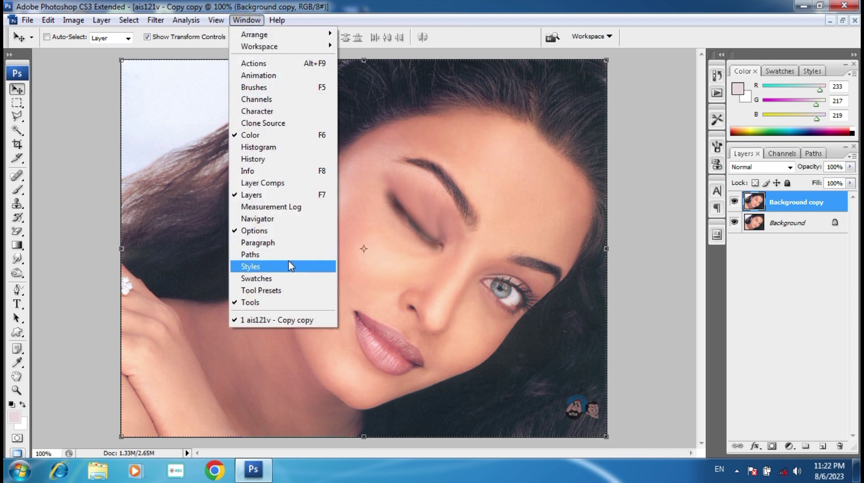
{"action": "left_click", "coordinate": [269, 77]}
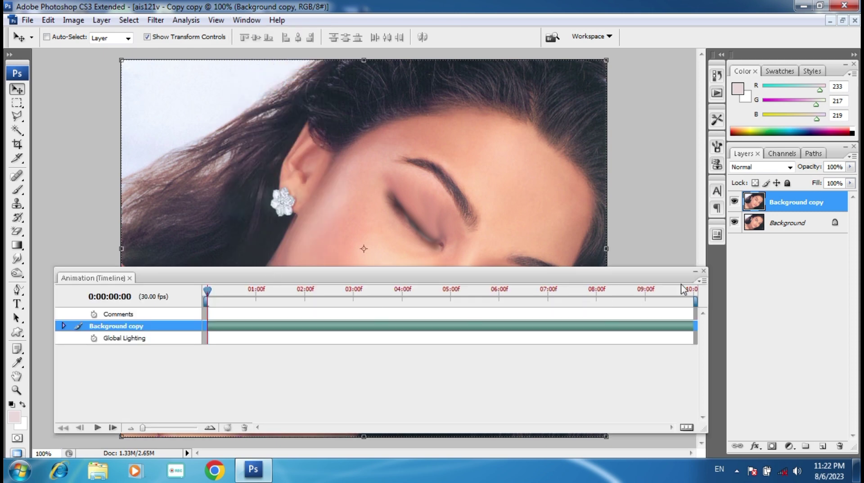
{"action": "left_click", "coordinate": [703, 271]}
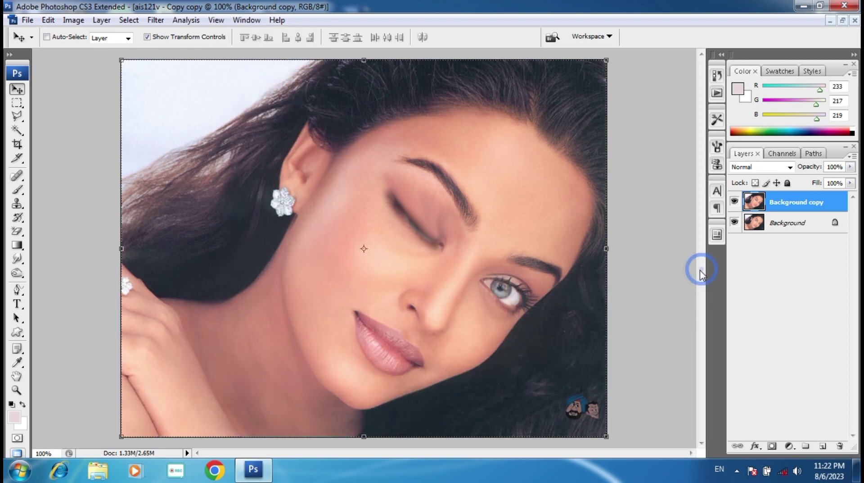
{"action": "left_click", "coordinate": [9, 55]}
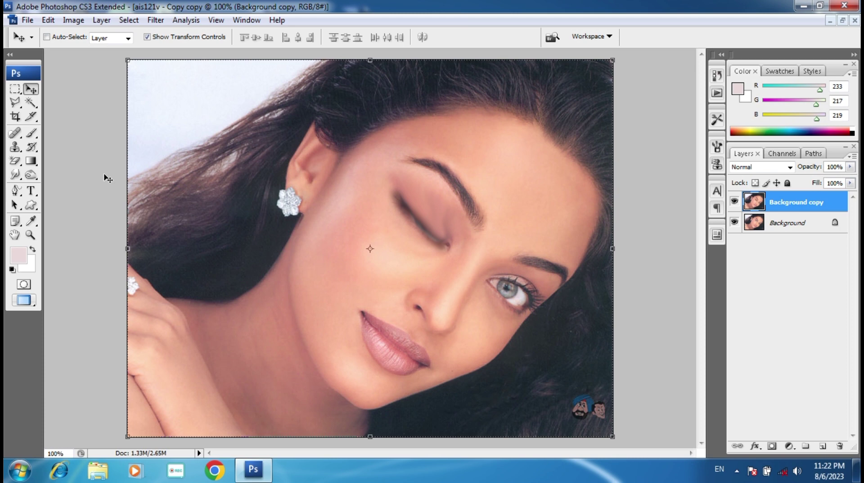
{"action": "left_click", "coordinate": [240, 21]}
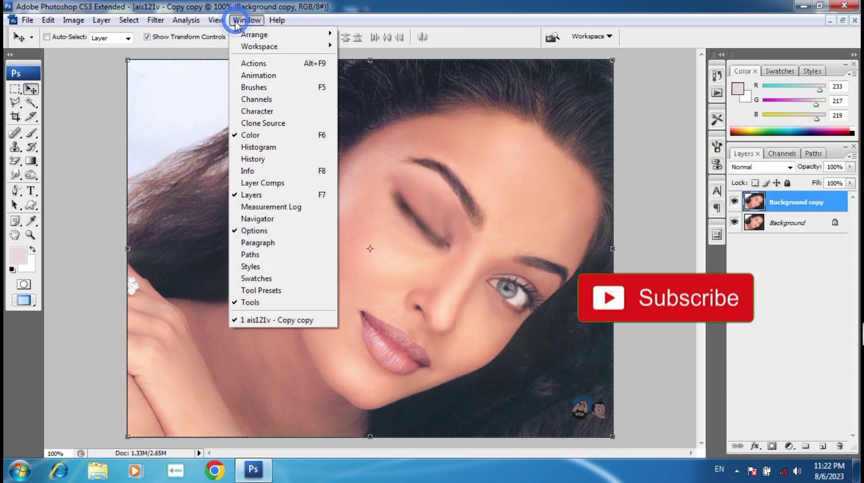
{"action": "left_click", "coordinate": [266, 75]}
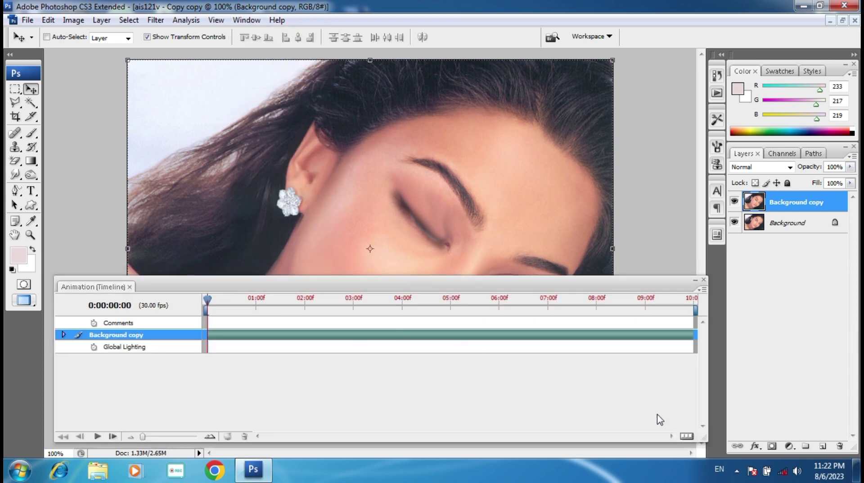
{"action": "left_click", "coordinate": [687, 437]}
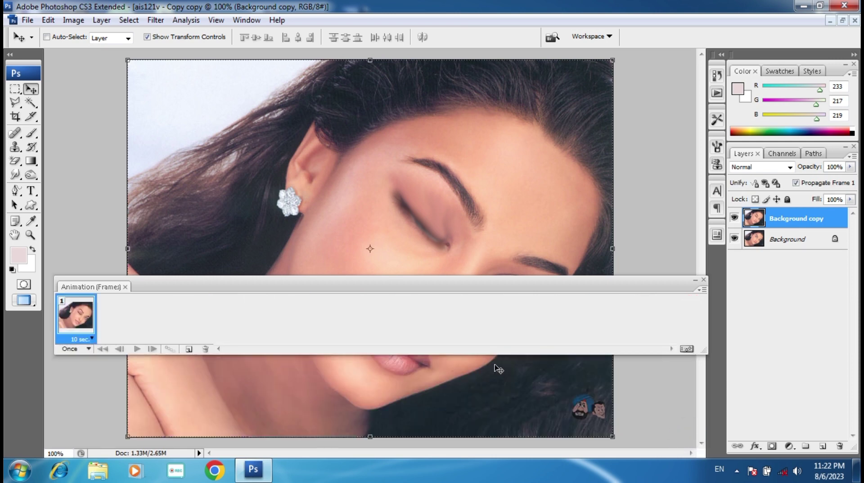
Hide Background copy for frame 1, then add a second frame showing the closed eye
{"action": "left_click_drag", "start_coordinate": [360, 273], "coordinate": [359, 342]}
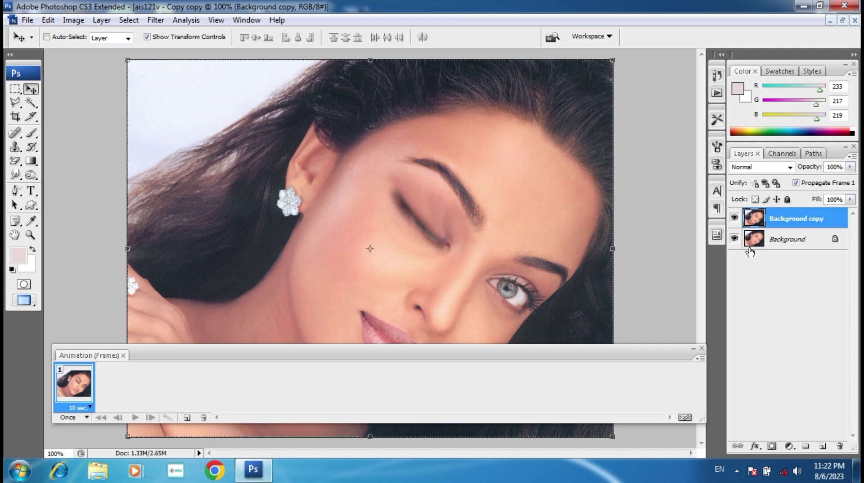
{"action": "left_click", "coordinate": [734, 218]}
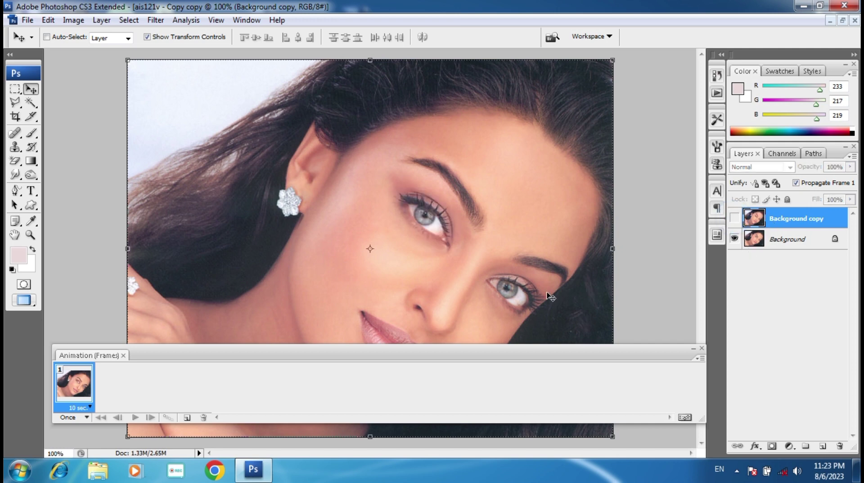
{"action": "left_click", "coordinate": [186, 417]}
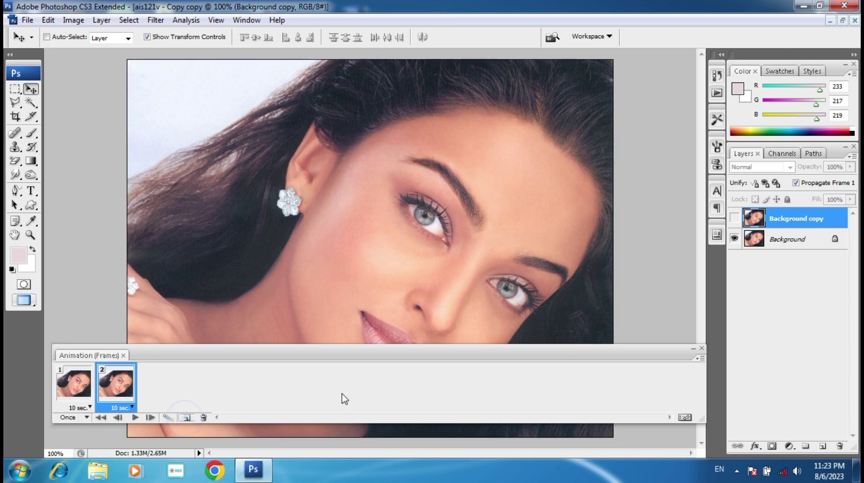
{"action": "left_click", "coordinate": [735, 220]}
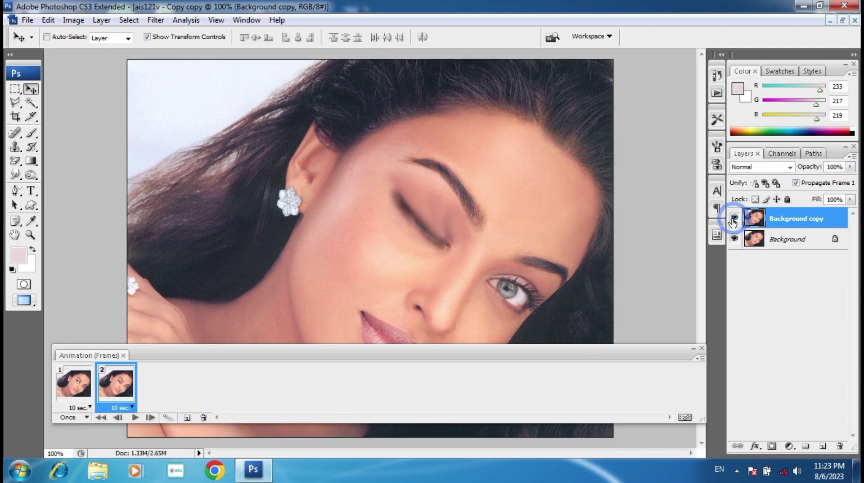
Preview the two-frame blink from frame 1, then stop playback
{"action": "left_click", "coordinate": [92, 397]}
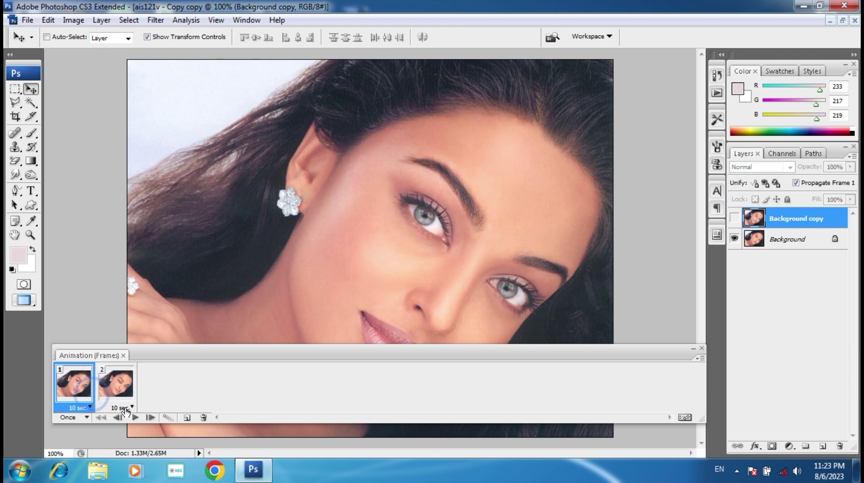
{"action": "left_click", "coordinate": [135, 418]}
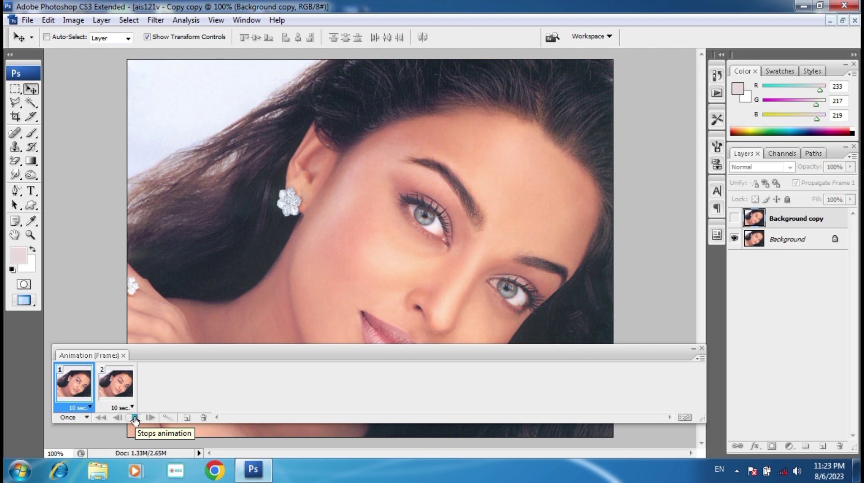
{"action": "left_click", "coordinate": [135, 419]}
Give both frames a 0.1 sec delay and preview the playback
{"action": "left_click", "coordinate": [130, 407]}
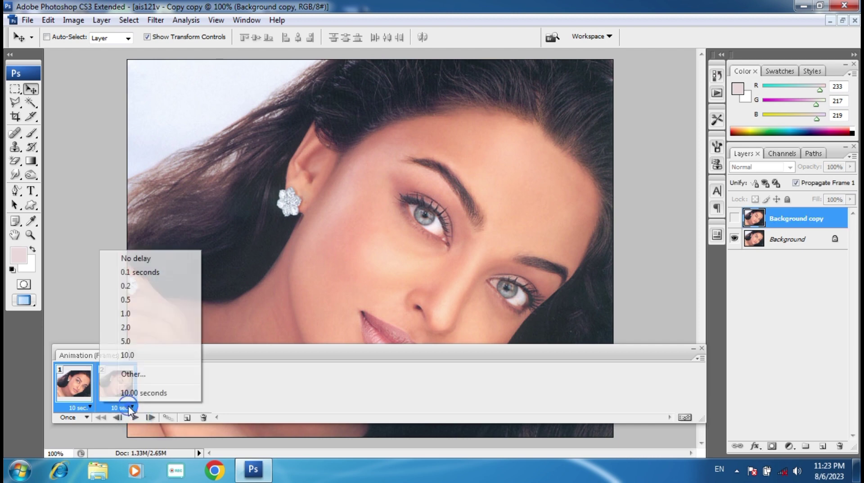
{"action": "left_click", "coordinate": [141, 272]}
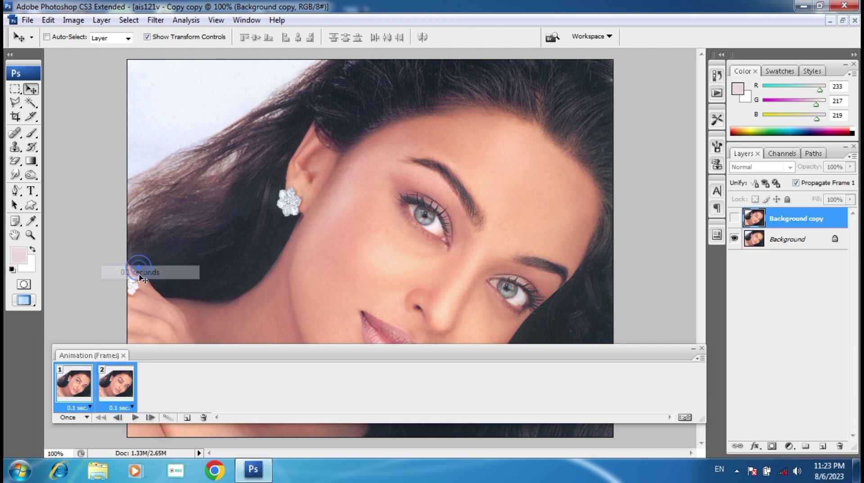
{"action": "left_click", "coordinate": [136, 418]}
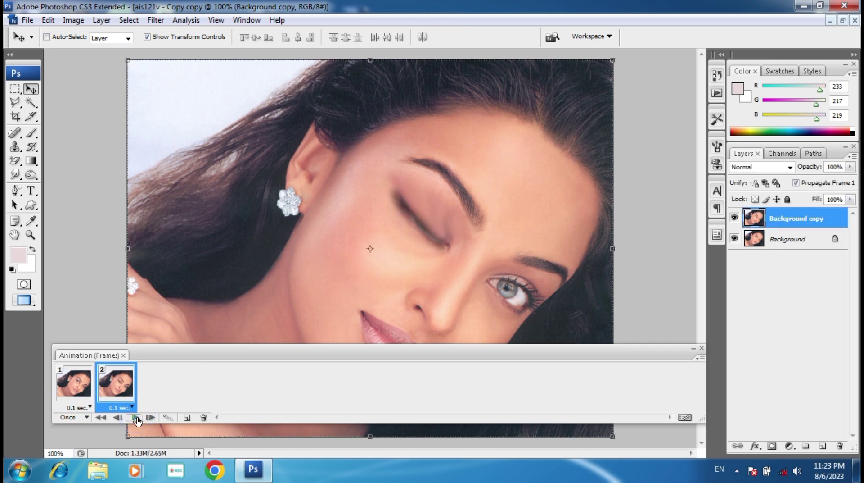
{"action": "left_click", "coordinate": [136, 418]}
Set the animation looping to Forever and preview the repeating blink
{"action": "left_click", "coordinate": [84, 417]}
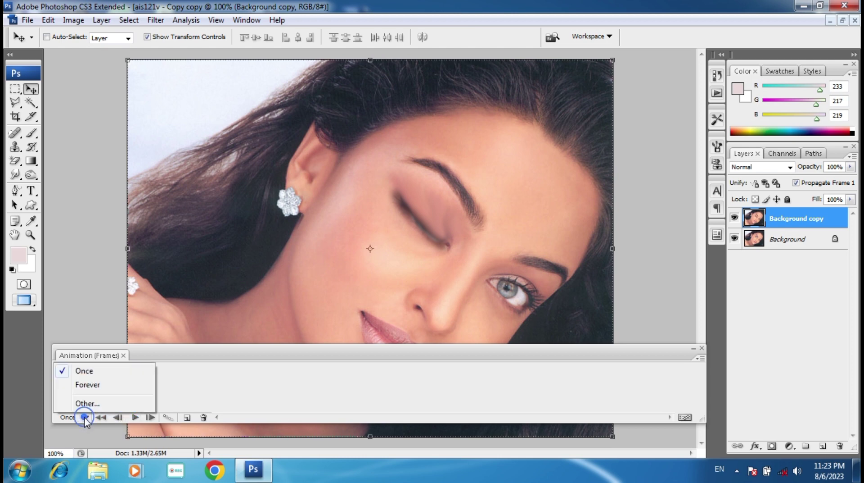
{"action": "left_click", "coordinate": [95, 387]}
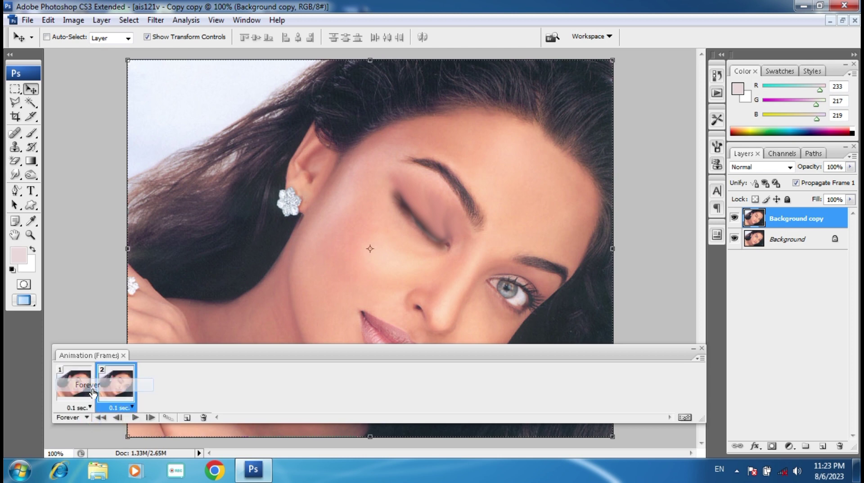
{"action": "left_click", "coordinate": [134, 418]}
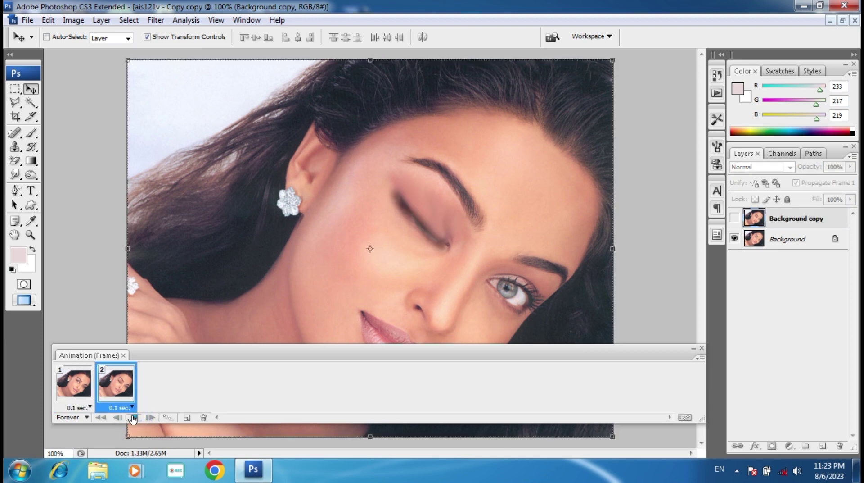
{"action": "left_click", "coordinate": [133, 418]}
Change both frames' delay to 0.2 sec and replay to check the timing
{"action": "left_click", "coordinate": [116, 387]}
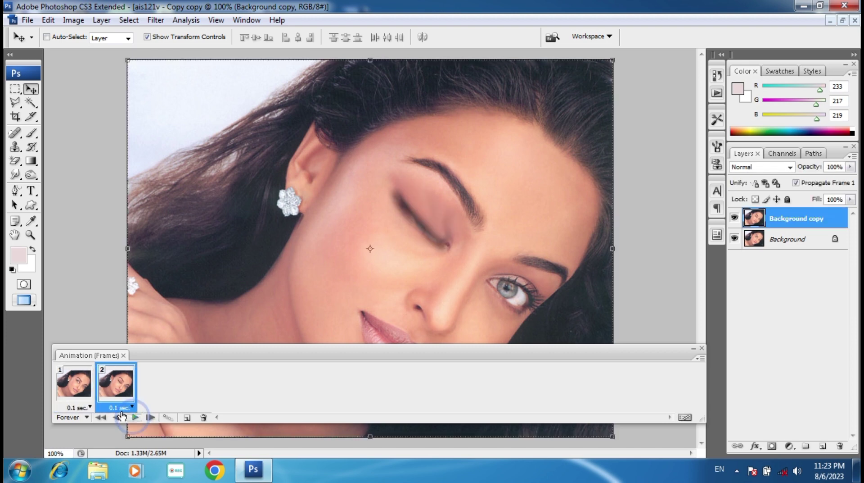
{"action": "left_click", "coordinate": [89, 407], "text": "shift"}
{"action": "left_click", "coordinate": [88, 286]}
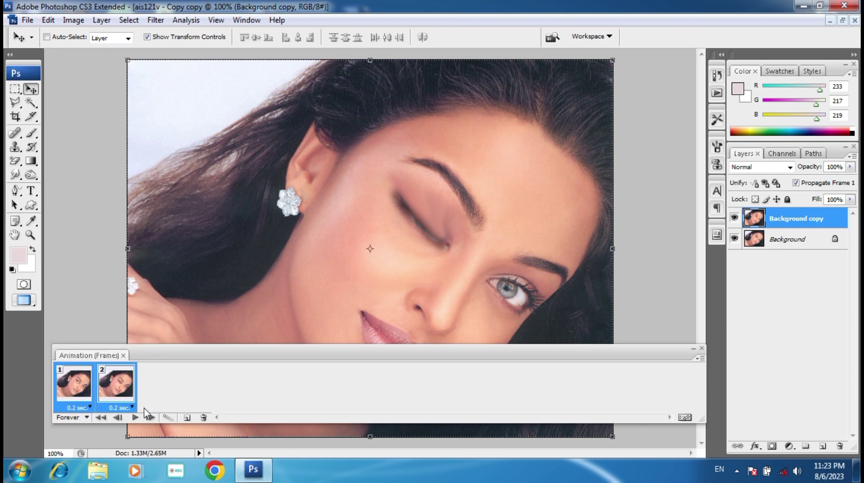
{"action": "left_click", "coordinate": [135, 417]}
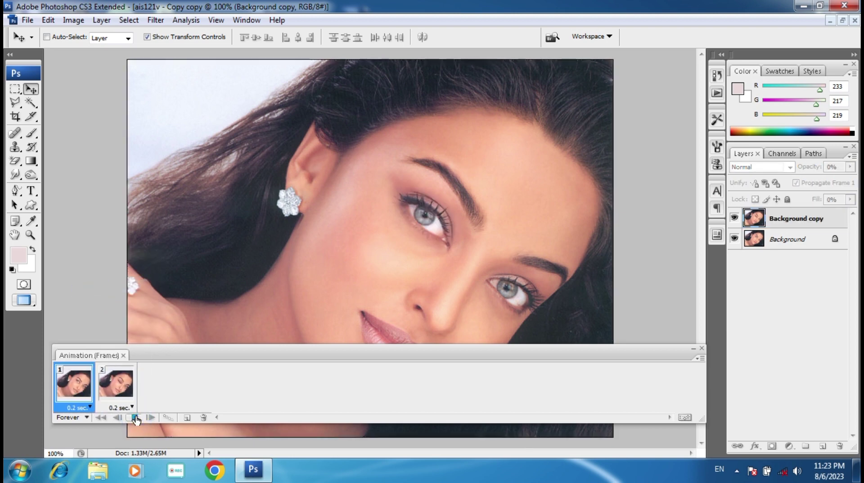
Float the document window fitted to screen, stop playback, and bring up the File menu
{"action": "left_click_drag", "start_coordinate": [338, 354], "coordinate": [337, 376]}
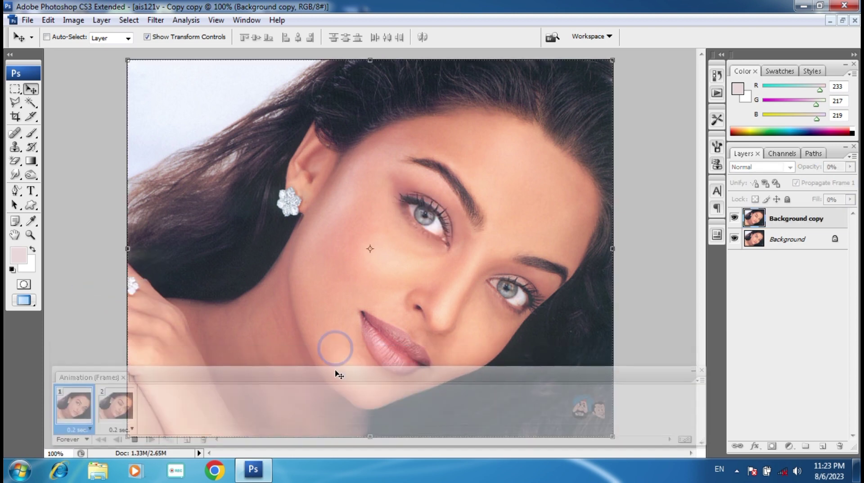
{"action": "left_click", "coordinate": [844, 21]}
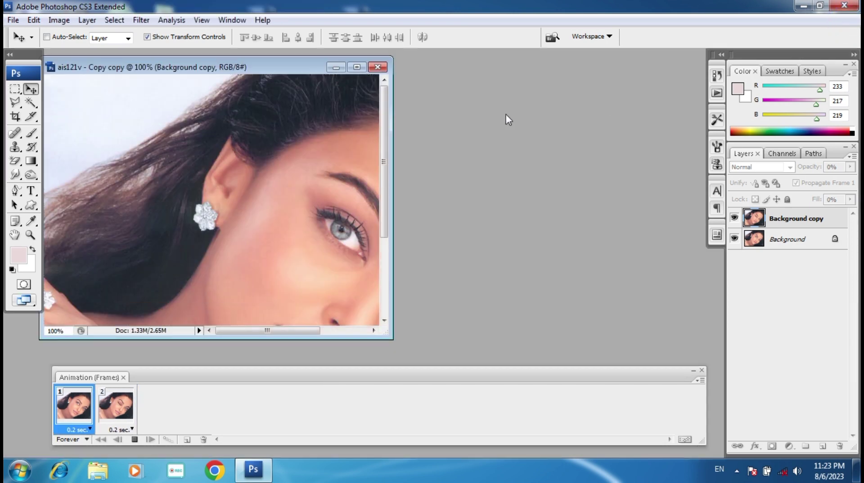
{"action": "key", "text": "ctrl+0"}
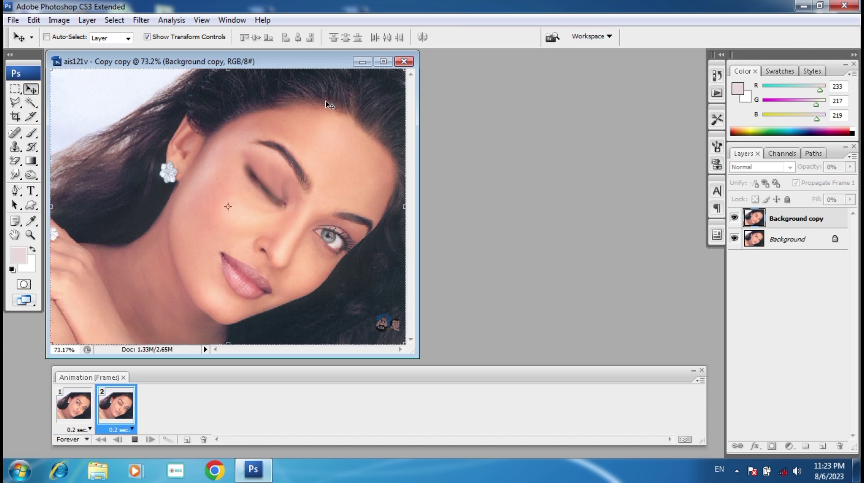
{"action": "left_click", "coordinate": [134, 439]}
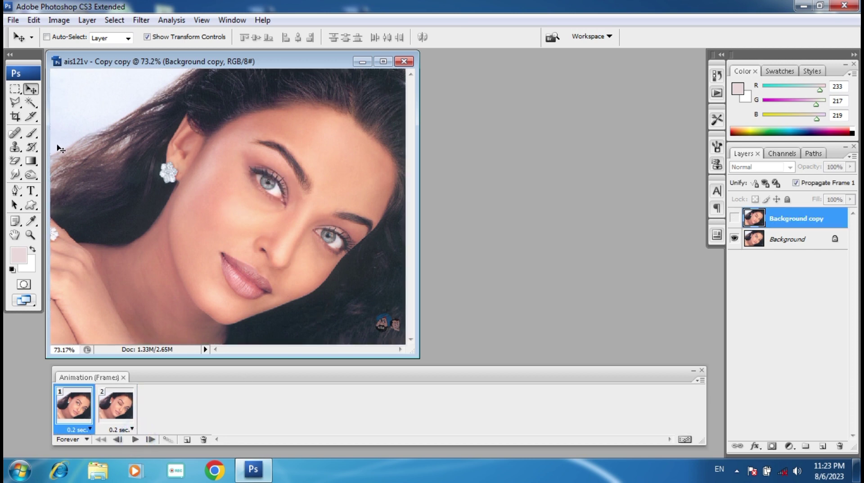
{"action": "left_click", "coordinate": [15, 21]}
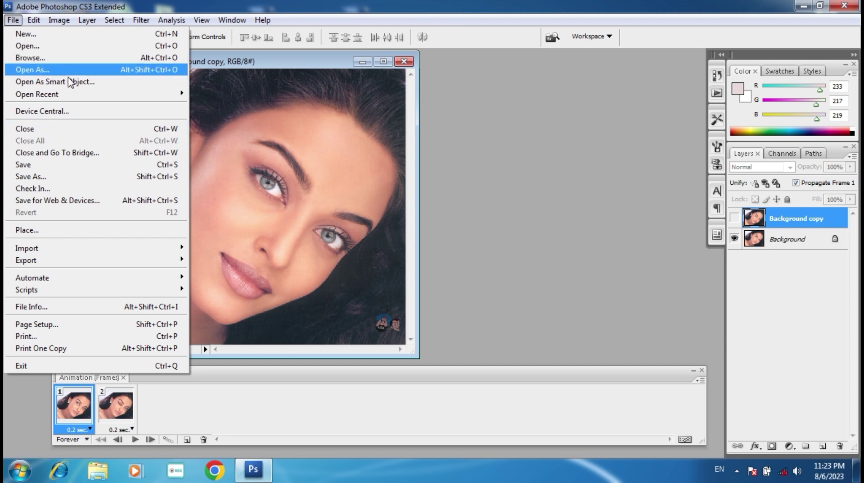
Save 'ais121v - copy copy.gif' to the Desktop as CompuServe GIF, accepting flattening, indexed colour and GIF options
{"action": "left_click", "coordinate": [72, 181]}
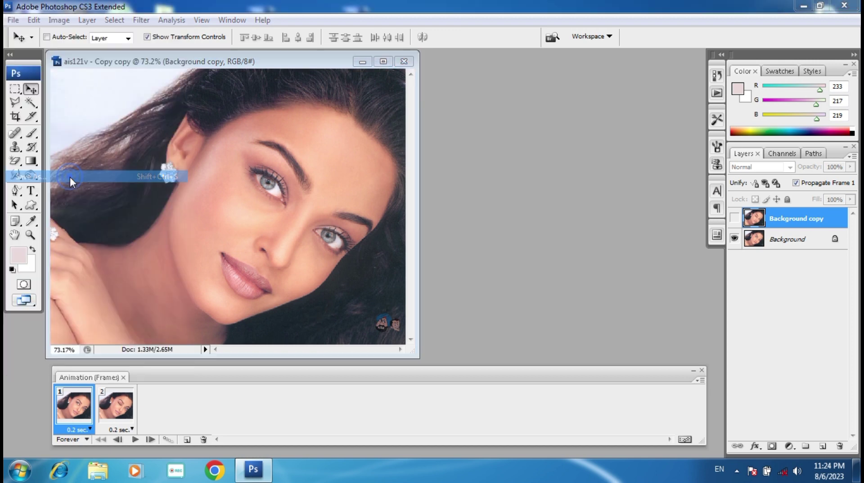
{"action": "left_click", "coordinate": [163, 99]}
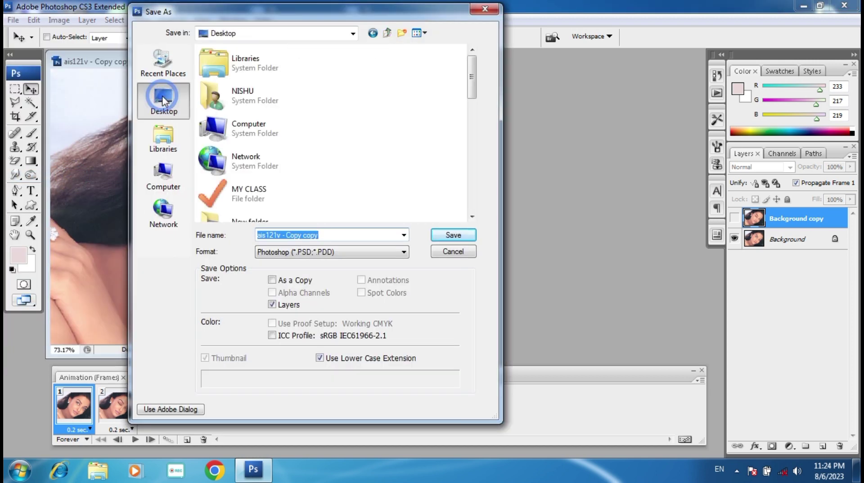
{"action": "left_click", "coordinate": [295, 251]}
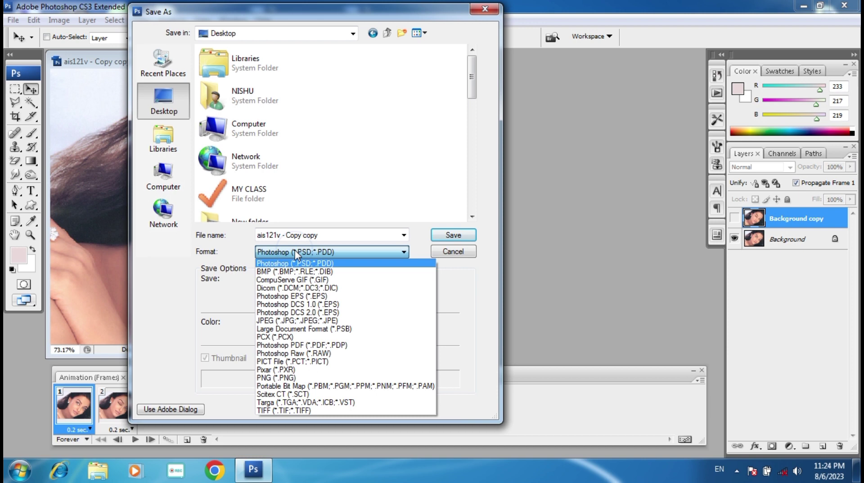
{"action": "left_click", "coordinate": [310, 281]}
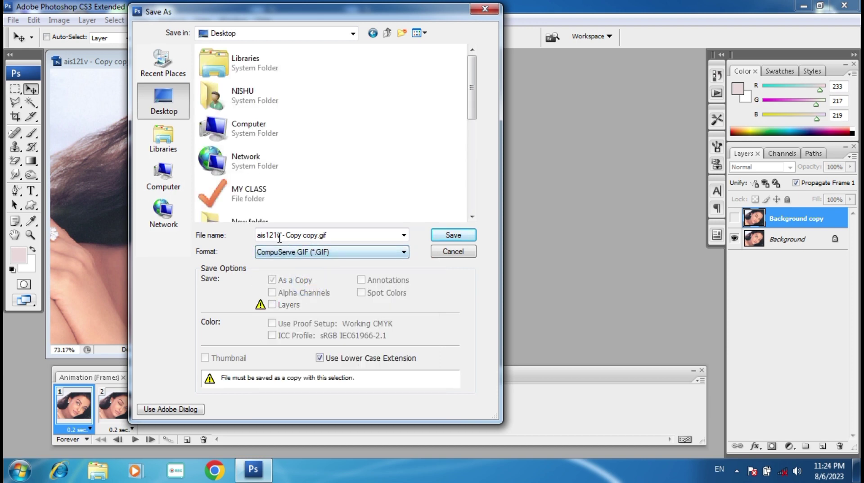
{"action": "left_click", "coordinate": [455, 235]}
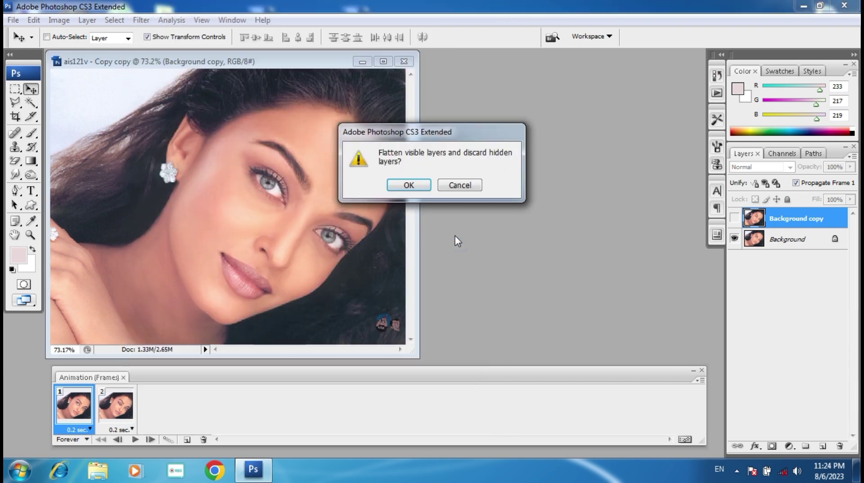
{"action": "left_click", "coordinate": [408, 186]}
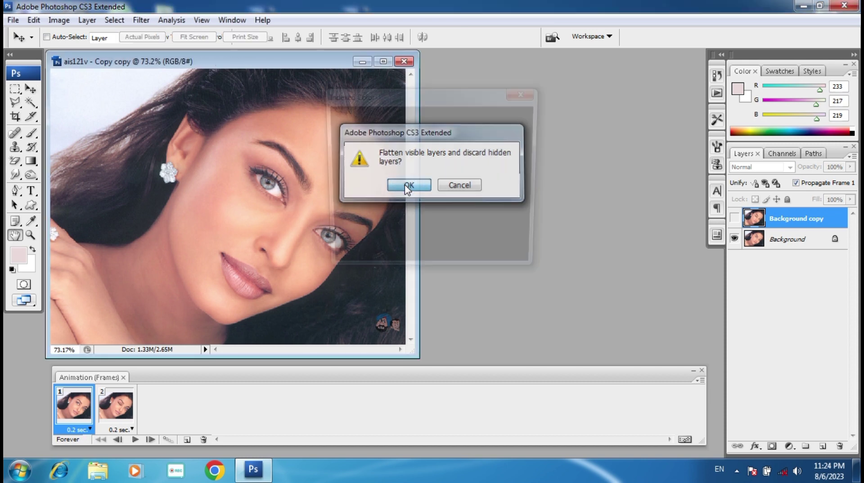
{"action": "left_click", "coordinate": [503, 123]}
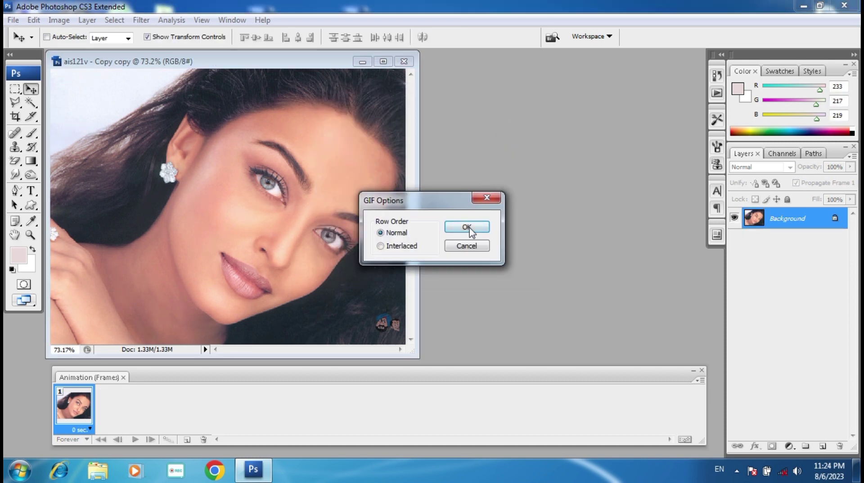
{"action": "left_click", "coordinate": [469, 227]}
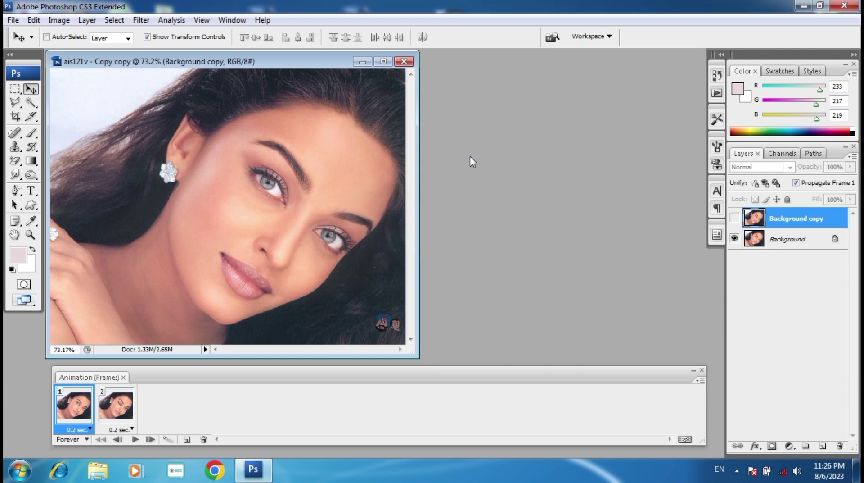